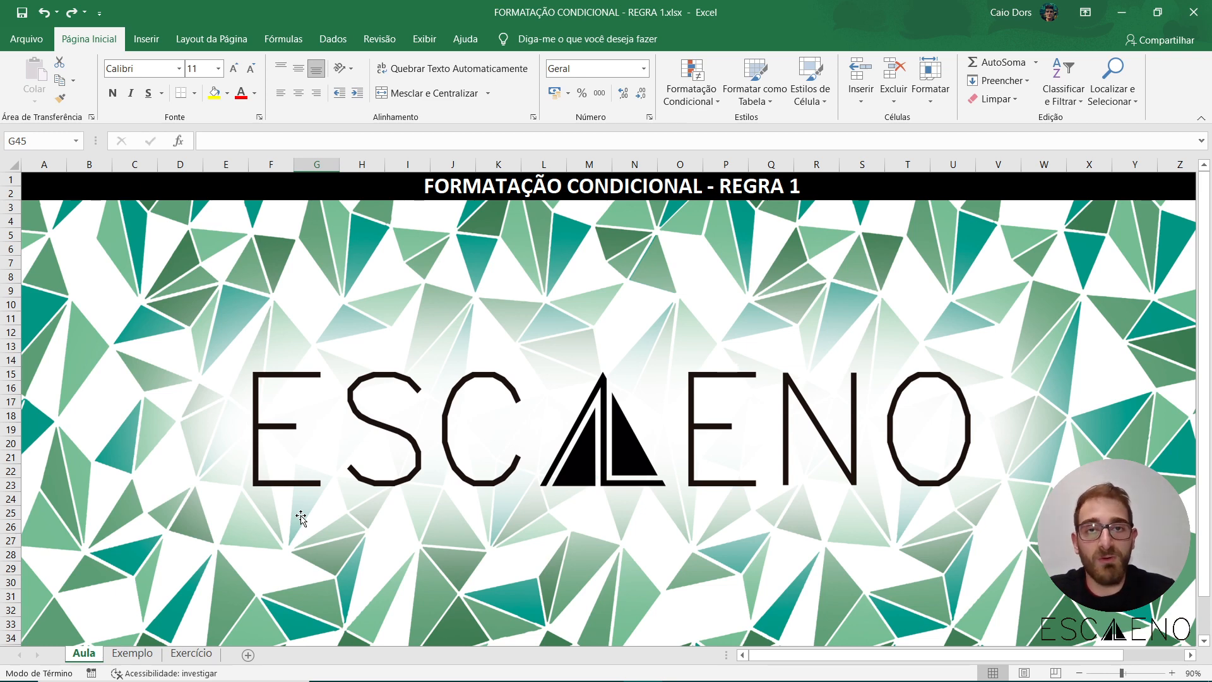
Open the Exemplo sheet and examine the rule description and the data bar, color scale and icon example columns.
left_click(149, 653)
left_click(430, 571)
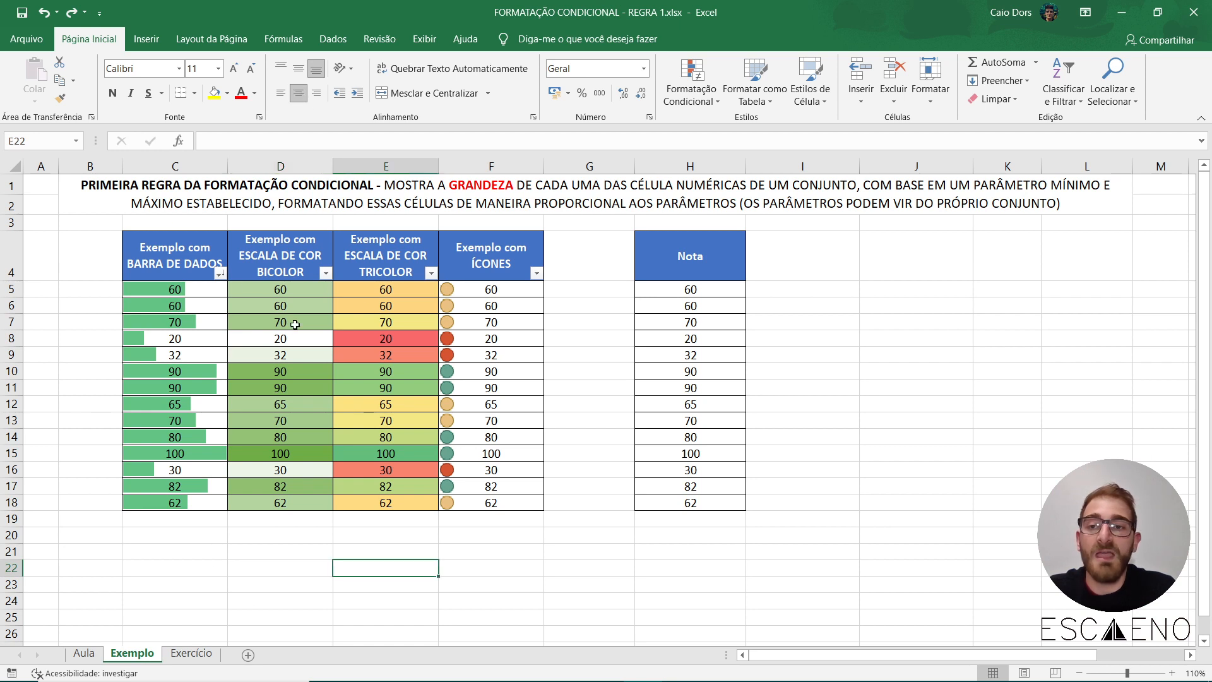
left_click(171, 200)
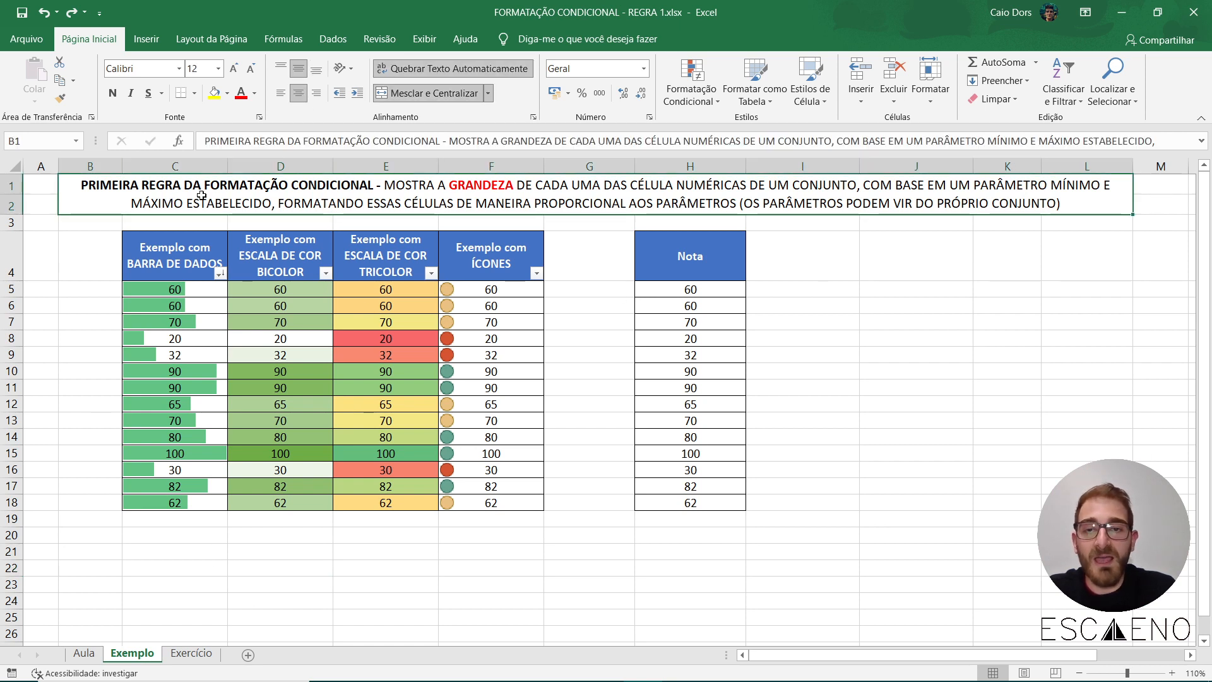
left_click(815, 325)
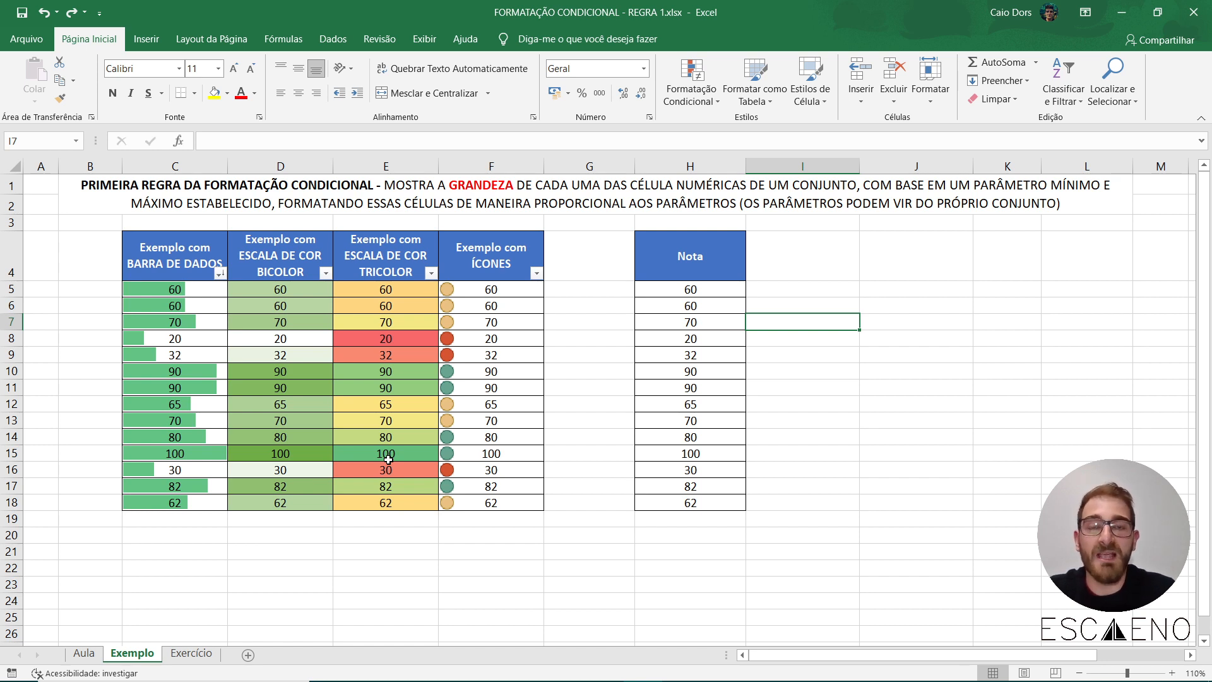
left_click(402, 219)
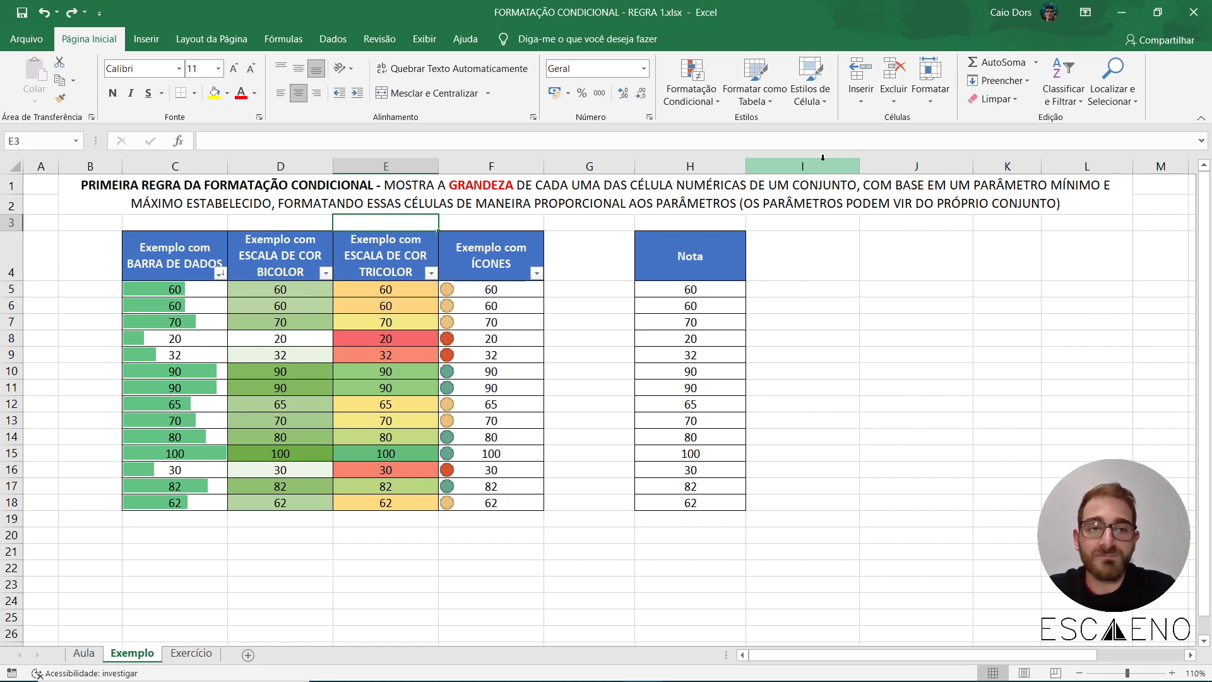
left_click(627, 335)
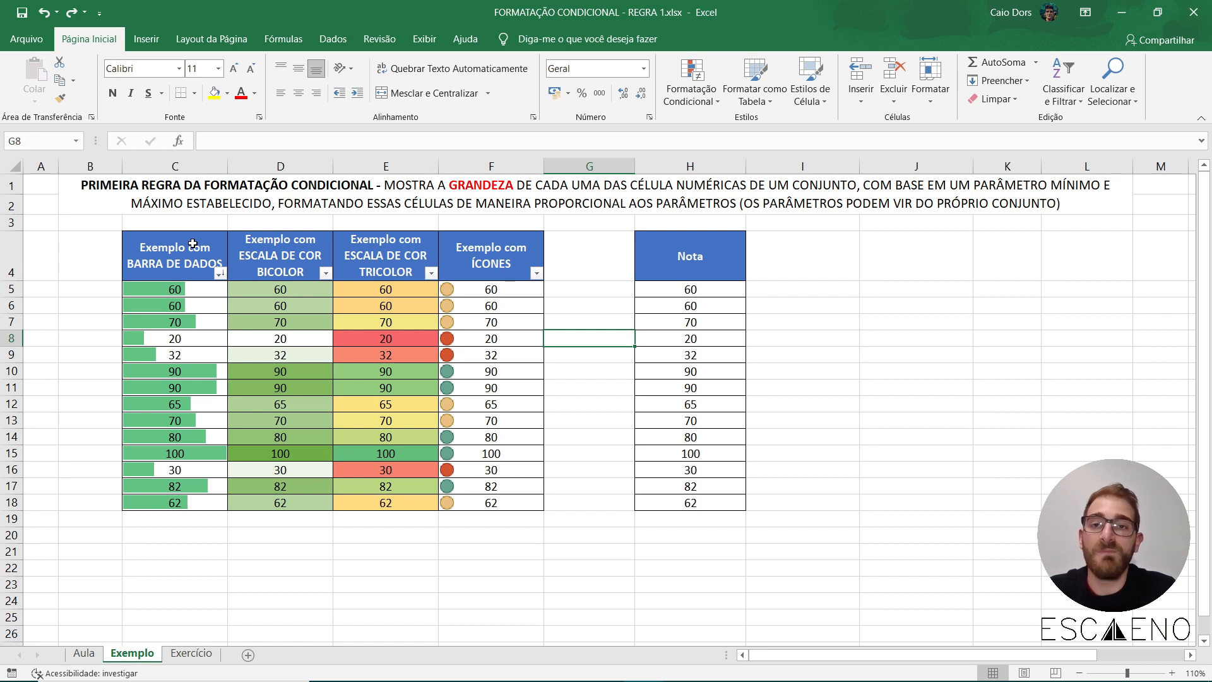
left_click_drag(193, 244, 175, 502)
left_click_drag(260, 270, 278, 503)
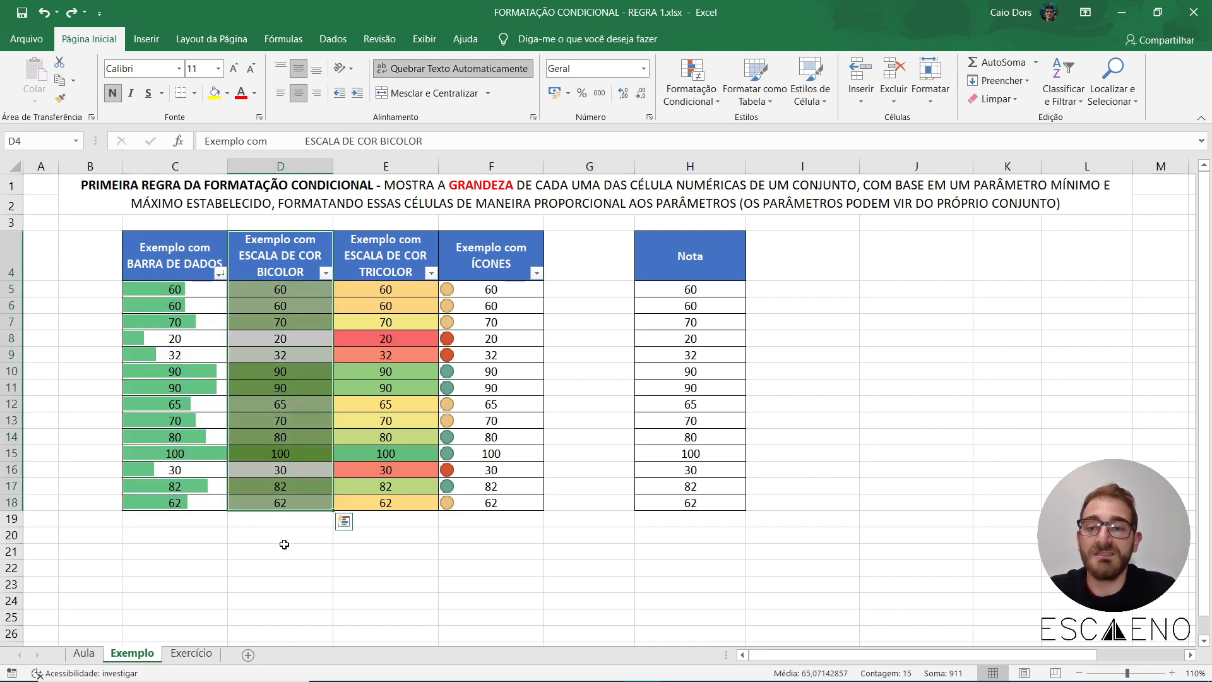
left_click(284, 548)
left_click_drag(491, 236, 492, 504)
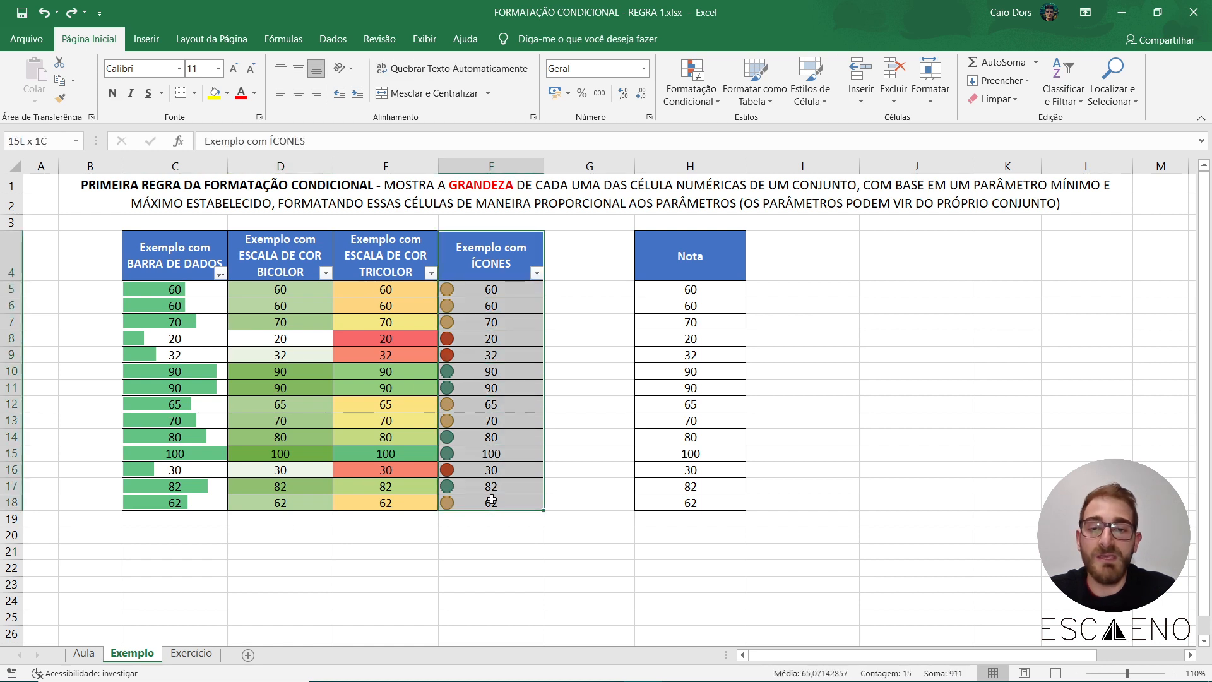
left_click(341, 545)
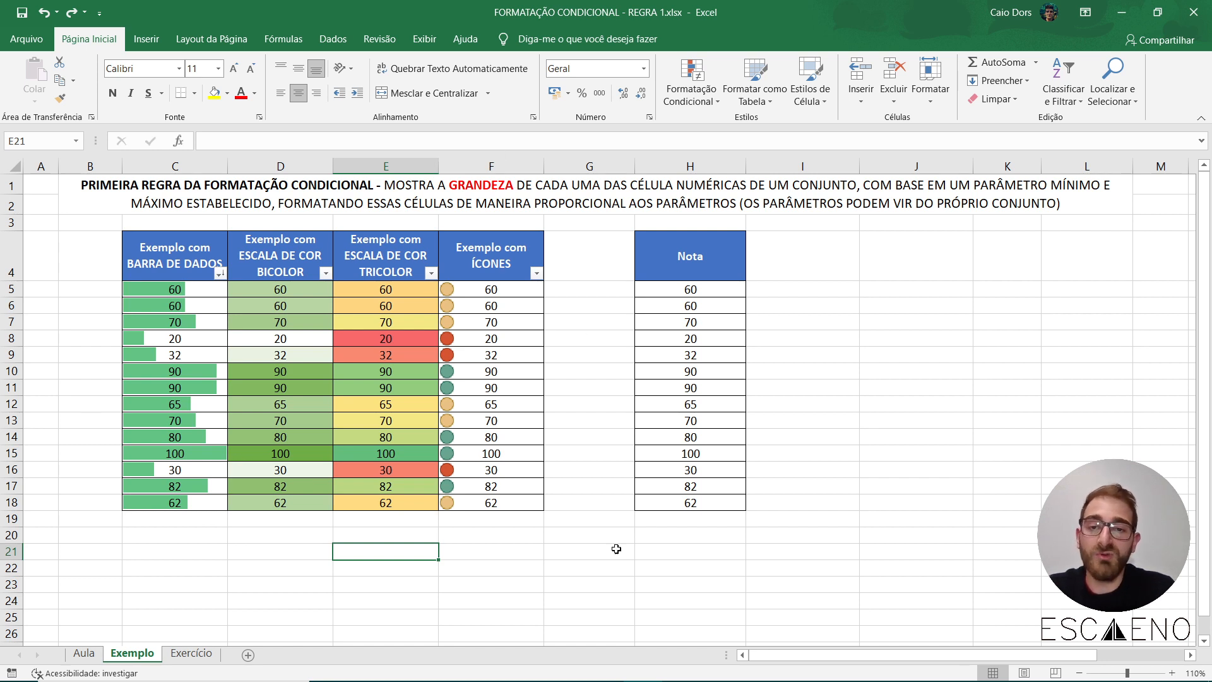
Sort the example table by the BARRA DE DADOS column from largest to smallest.
left_click(219, 273)
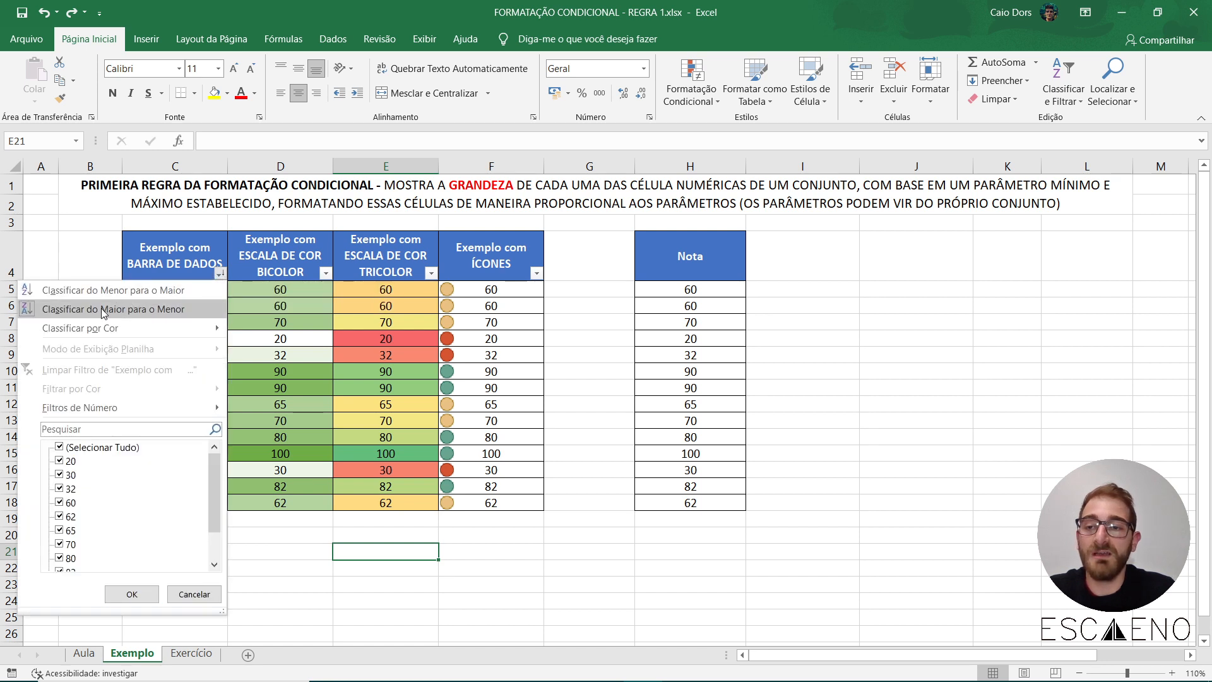
left_click(126, 308)
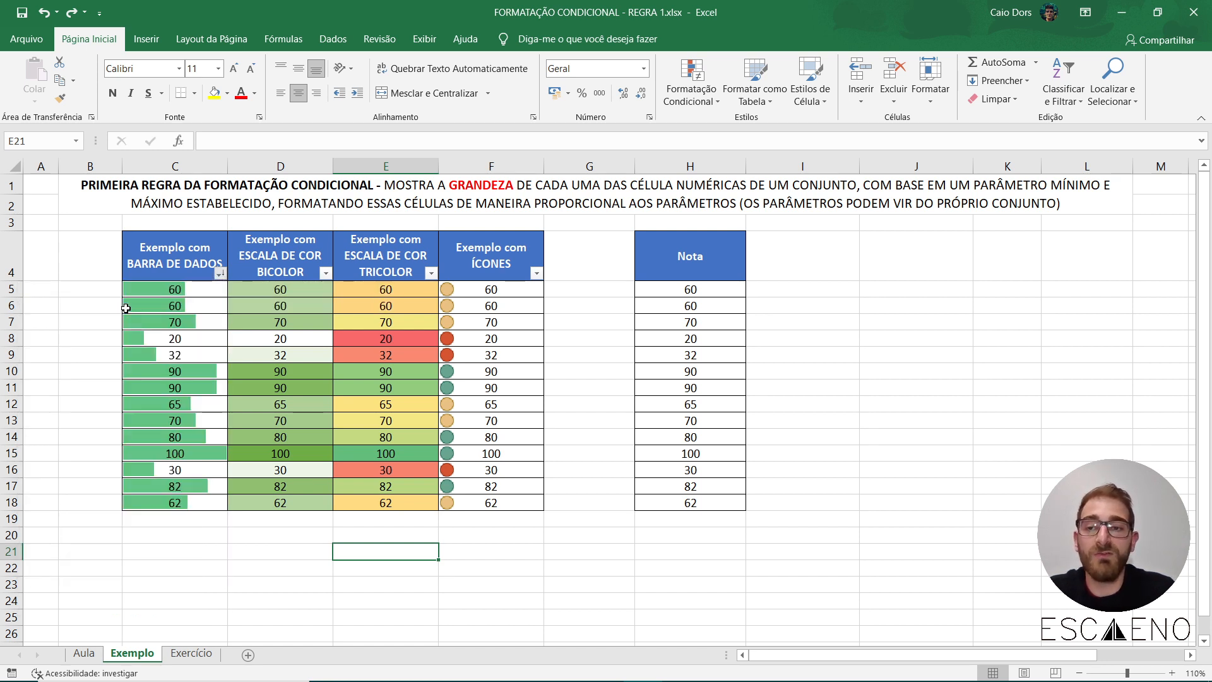
left_click(311, 531)
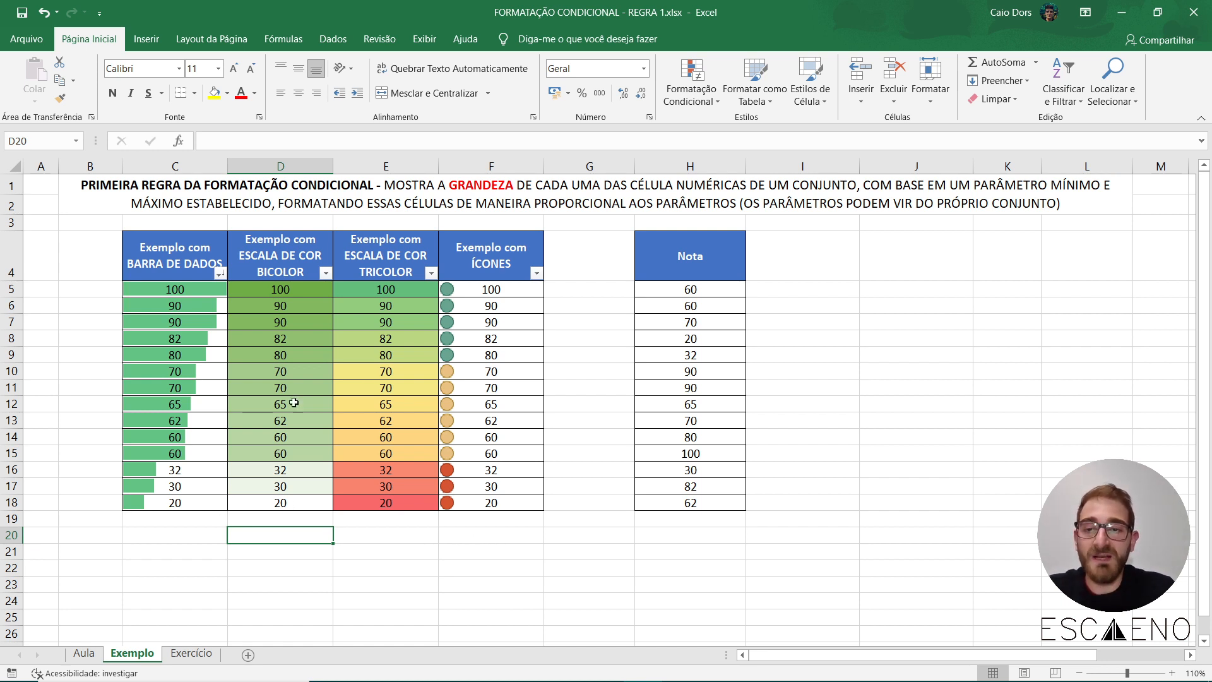
Examine how the formatting in the tricolor, bicolor and data bar columns follows the sorted values.
left_click_drag(389, 289, 391, 496)
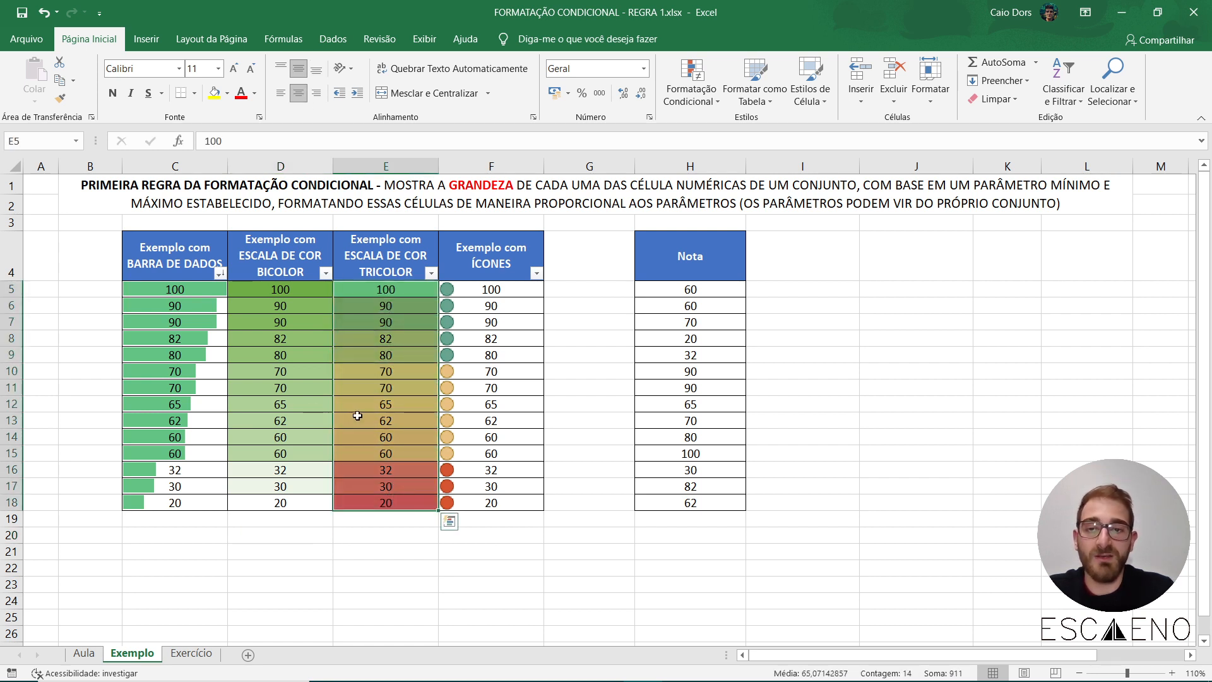
left_click_drag(294, 291, 294, 497)
left_click(281, 535)
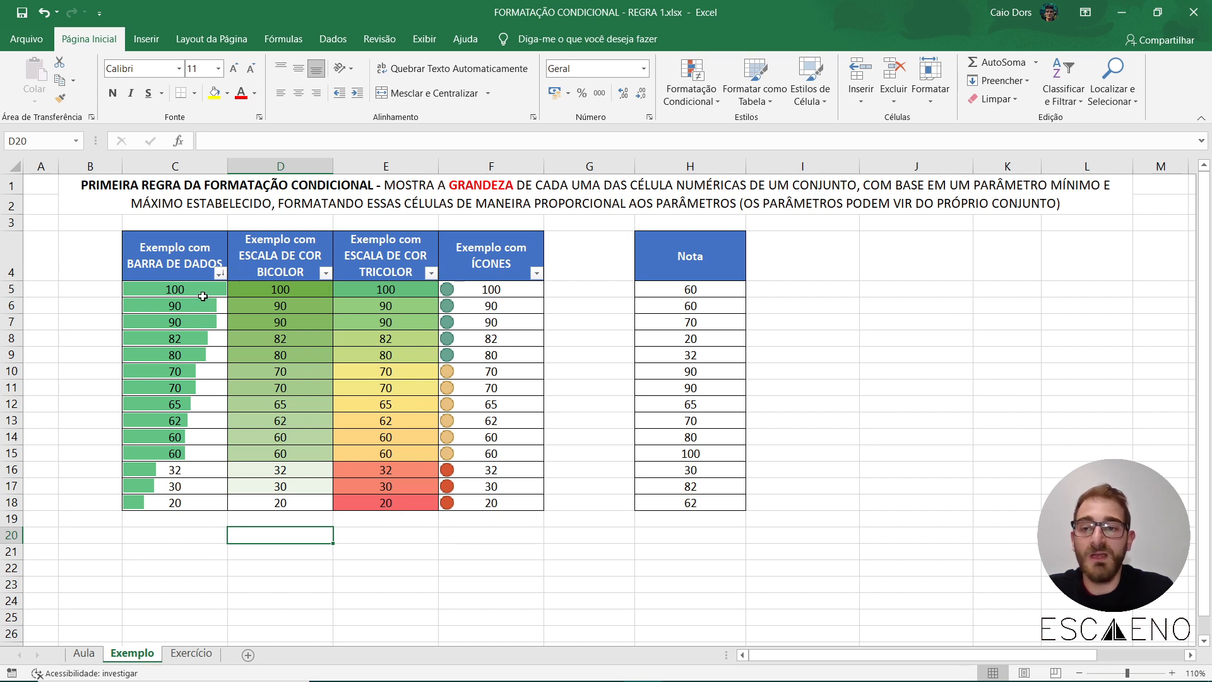
left_click_drag(202, 296, 196, 500)
left_click(203, 551)
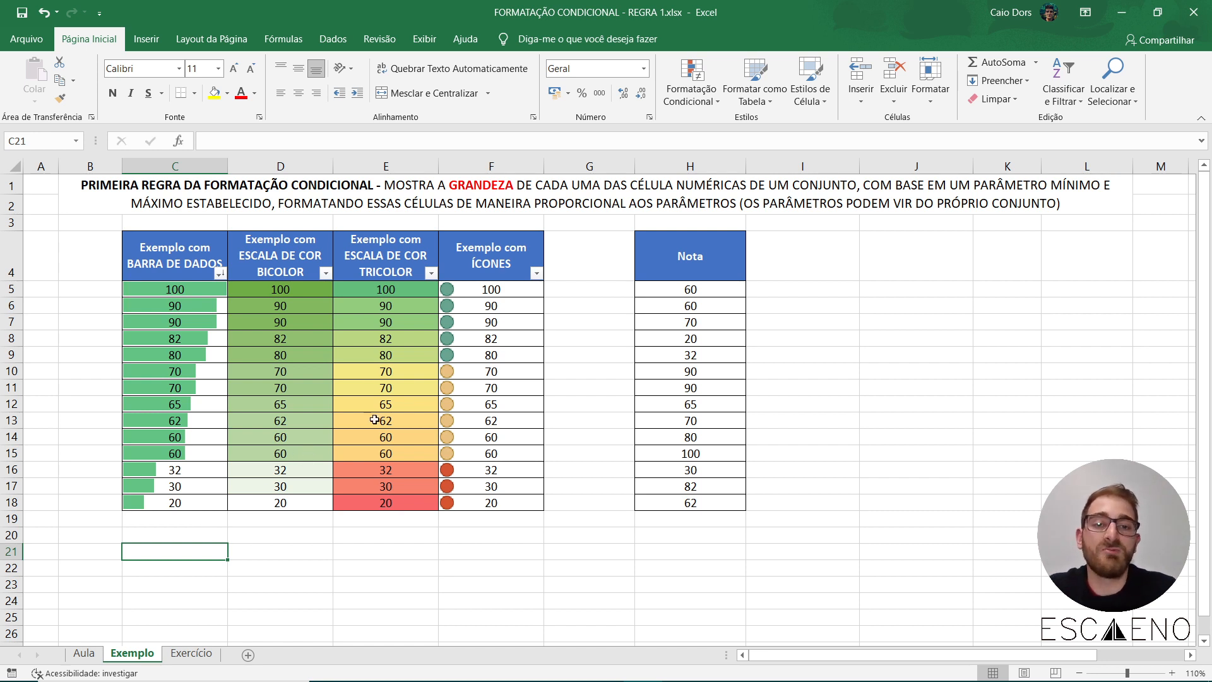
Try a new Escala Bicolor rule from lowest to highest value, orange to yellow, on Nota cells H5:H18, and undo it.
left_click_drag(710, 288, 718, 503)
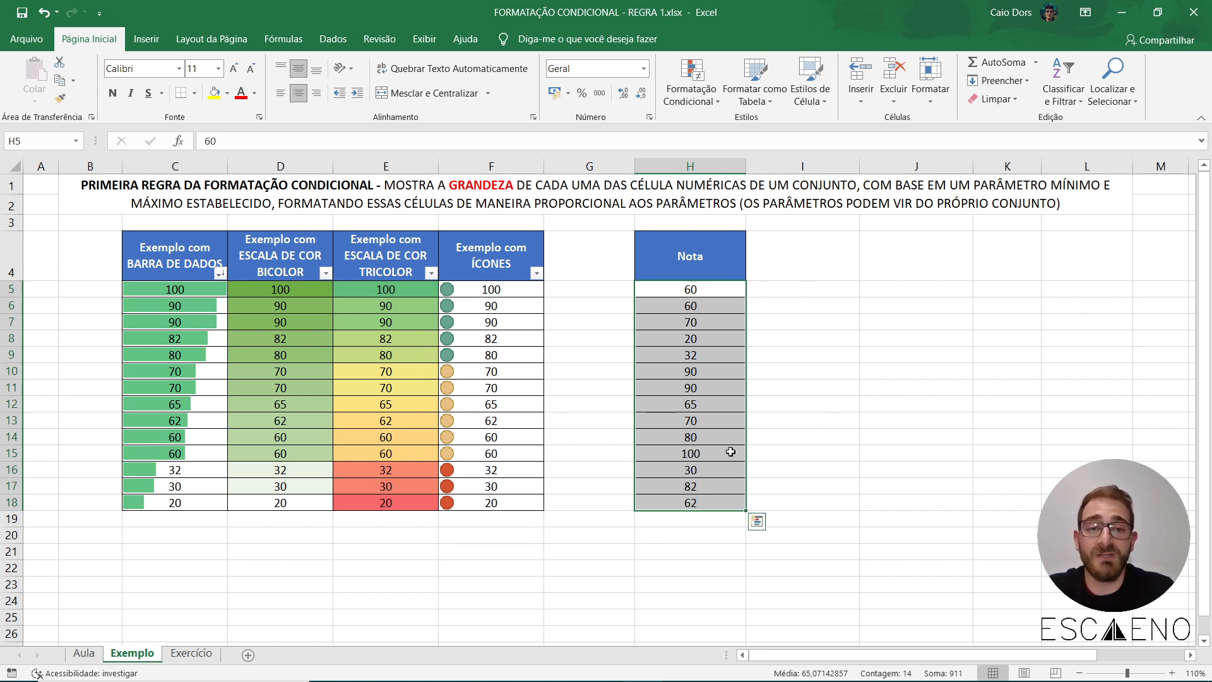
left_click(699, 97)
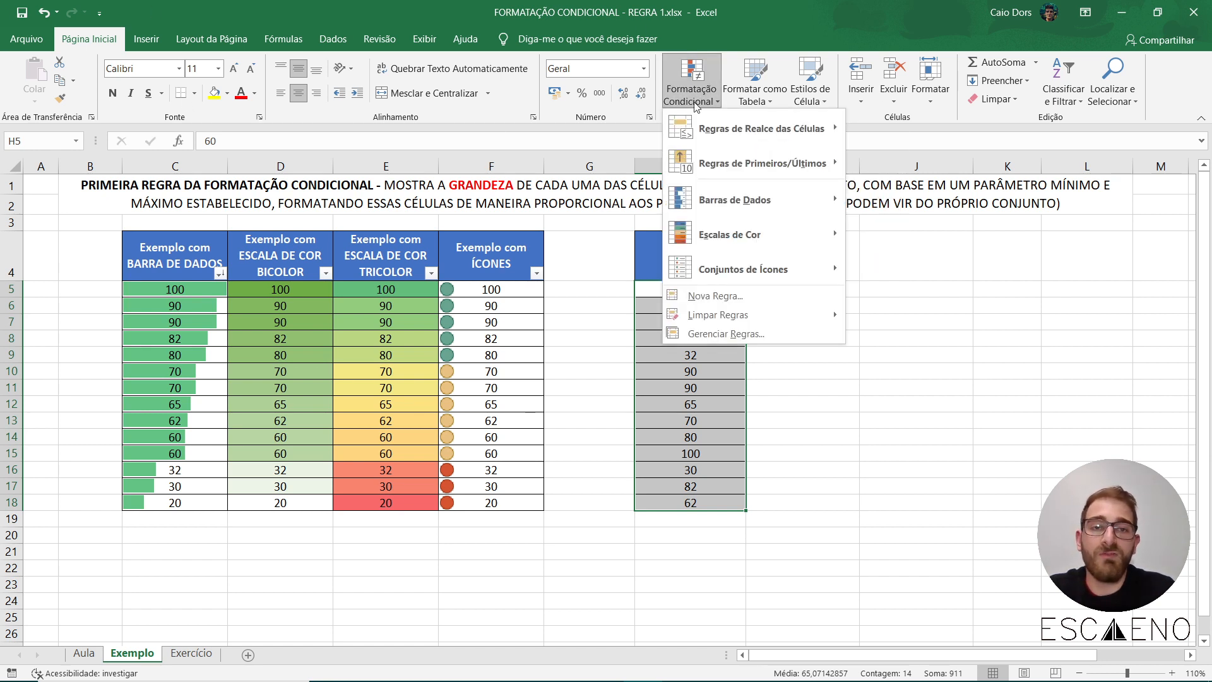
left_click(732, 296)
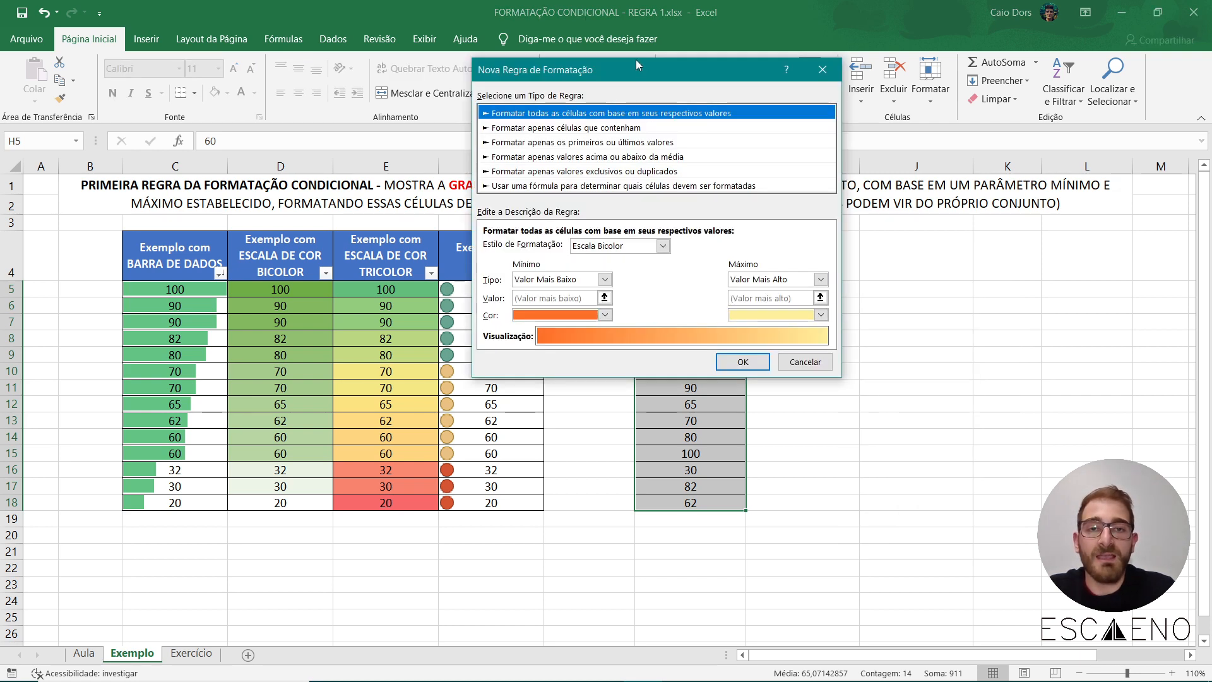
left_click_drag(635, 59, 650, 213)
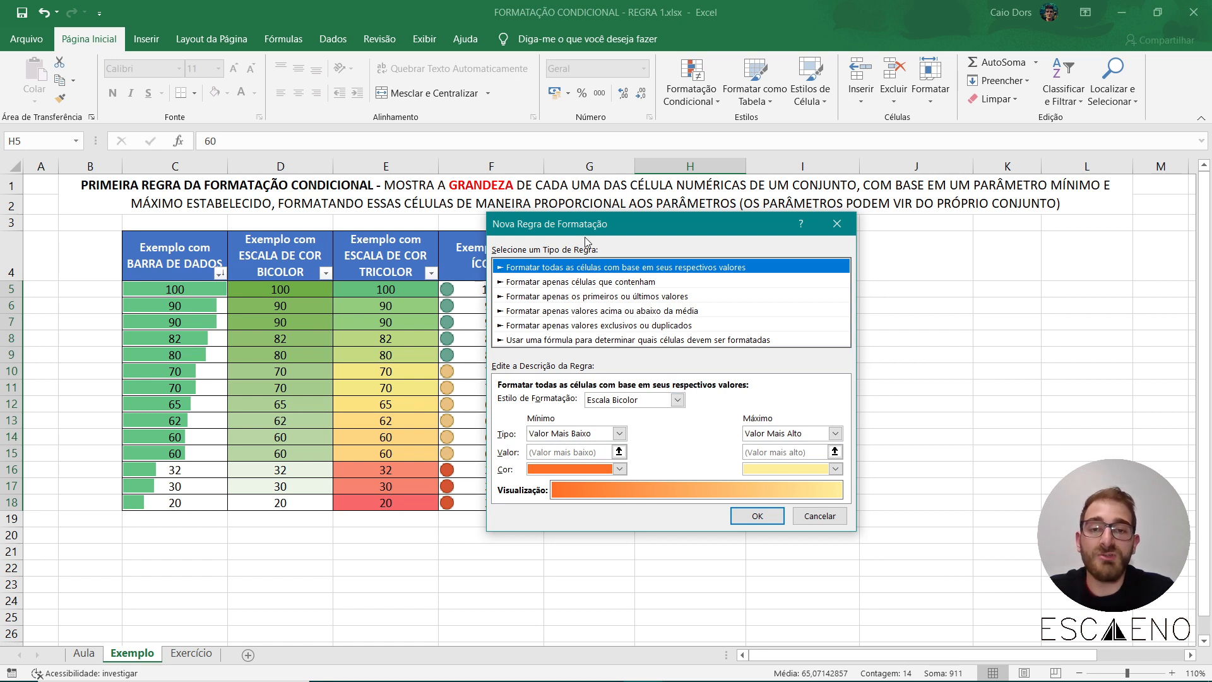
left_click_drag(585, 233, 692, 210)
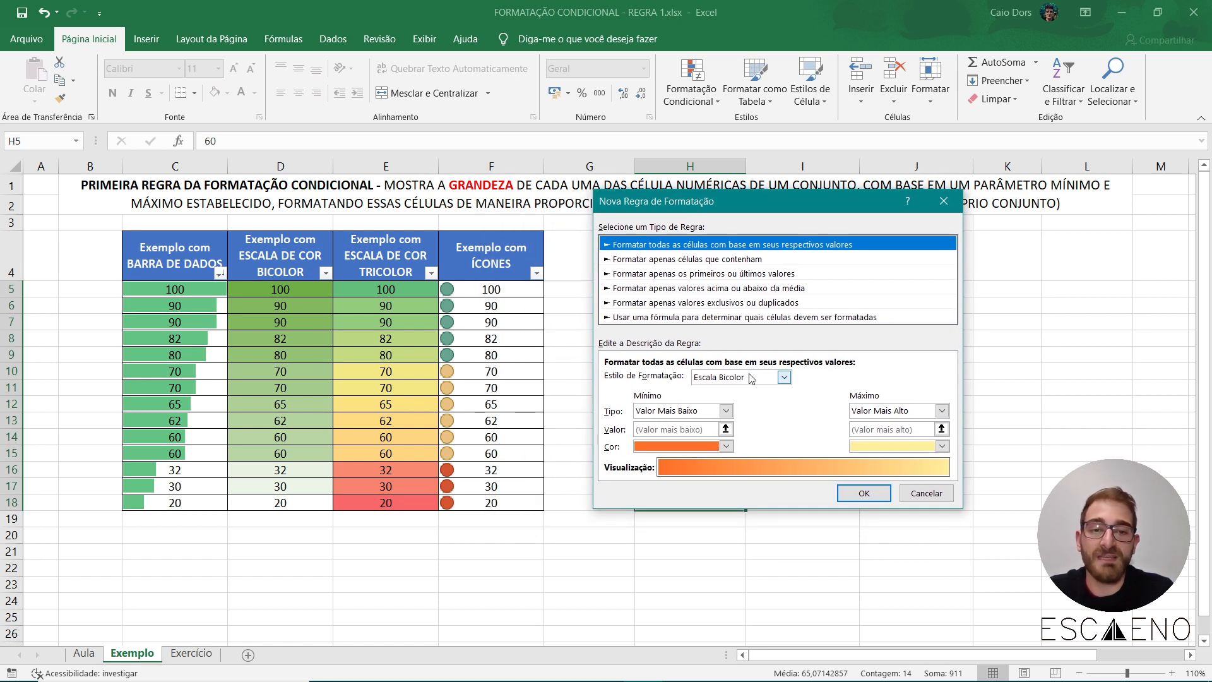
left_click(752, 378)
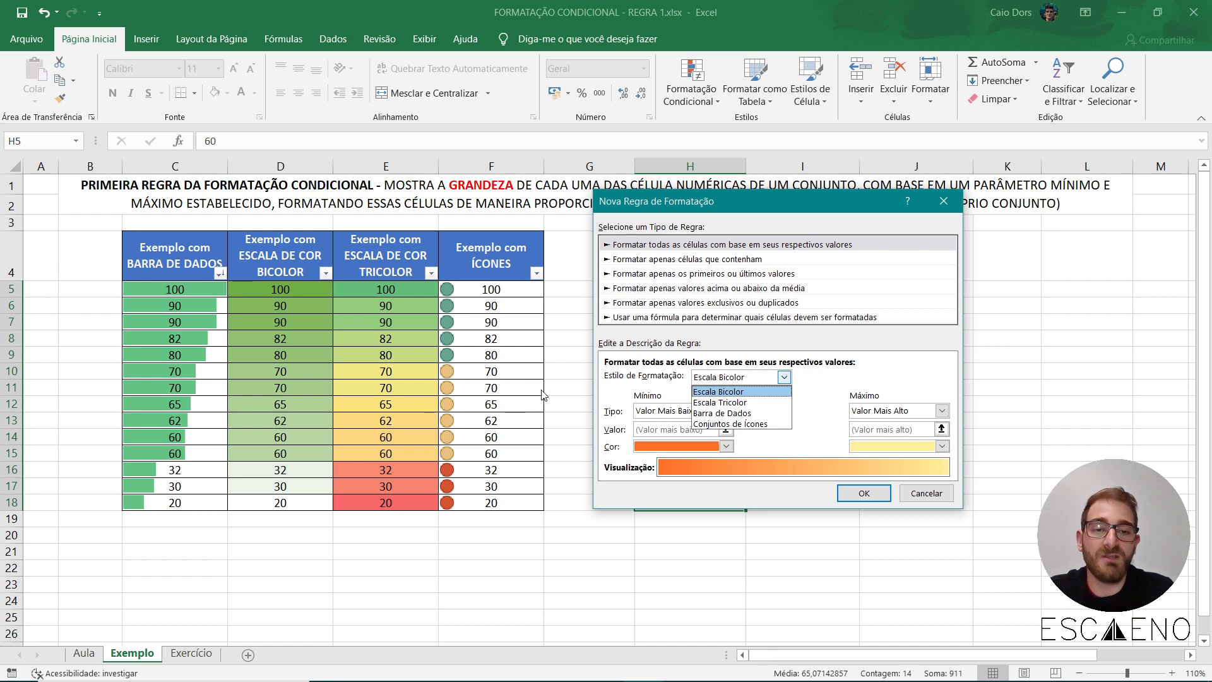
left_click(816, 389)
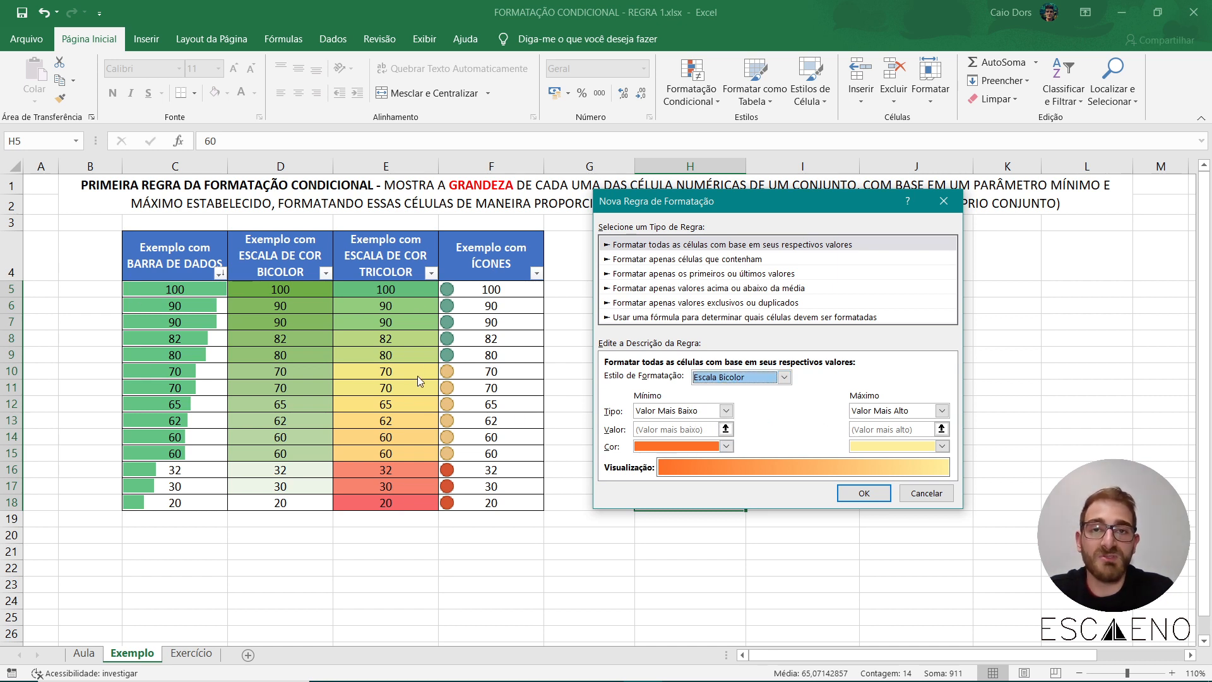
left_click(864, 493)
left_click(916, 486)
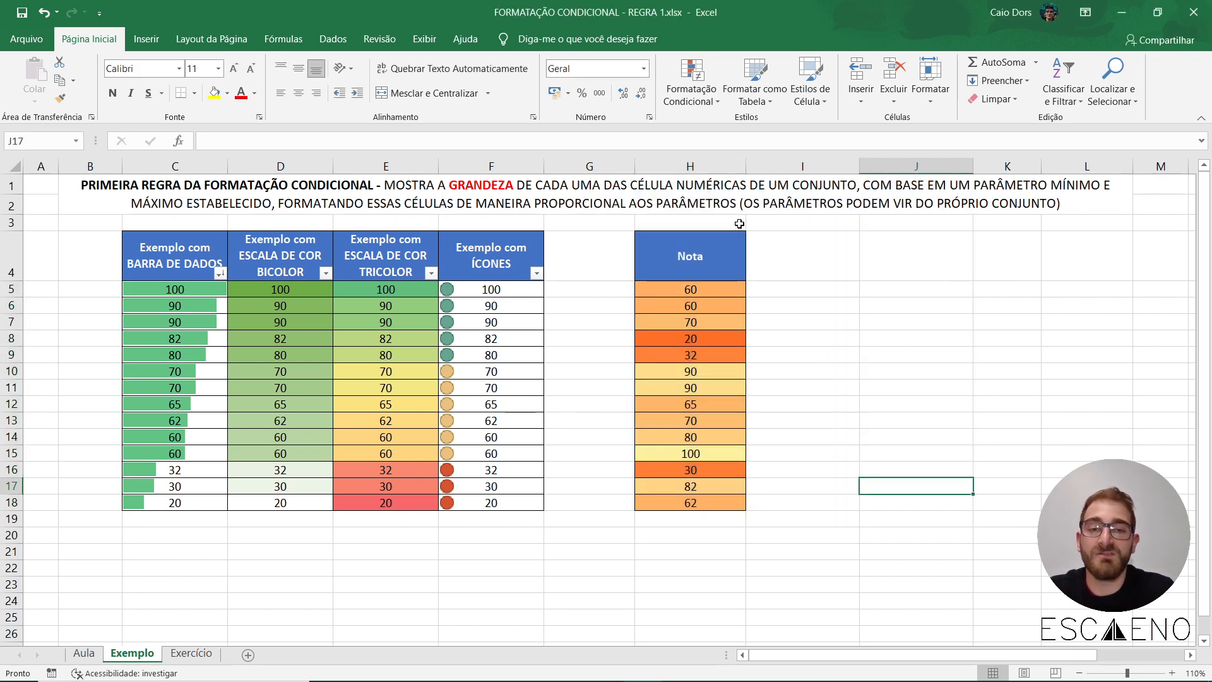
key("ctrl+z")
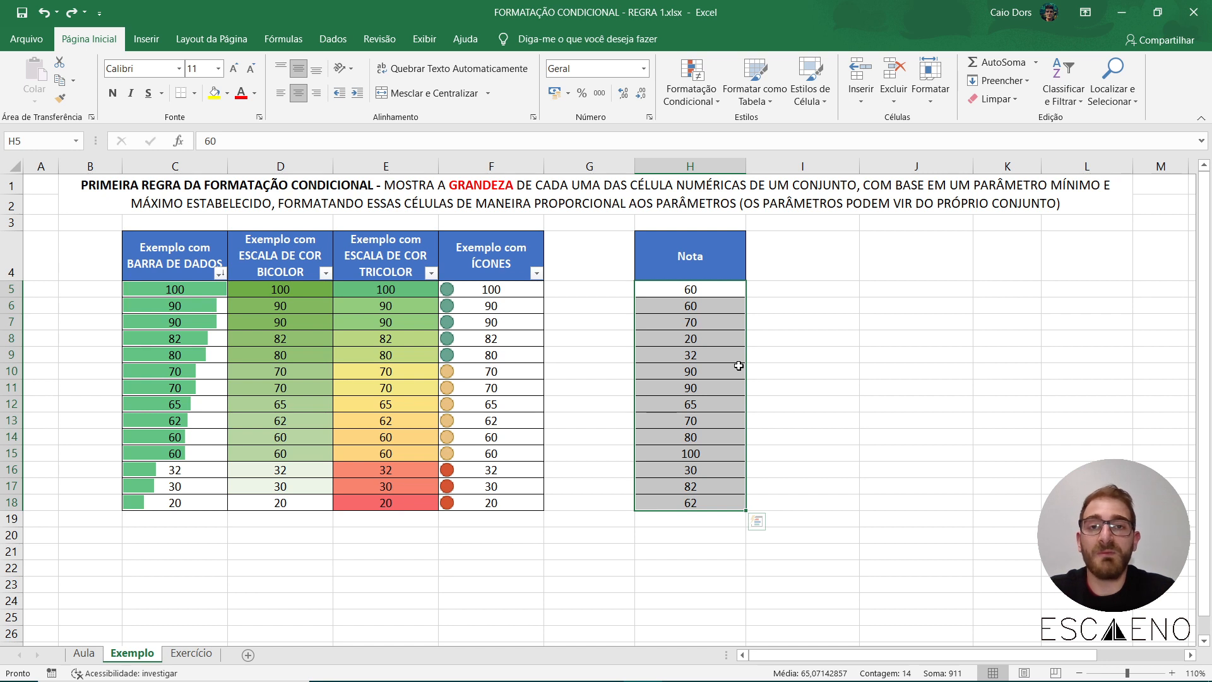
Preview the data bar, color scale and icon set presets available for the Nota cells.
left_click(692, 89)
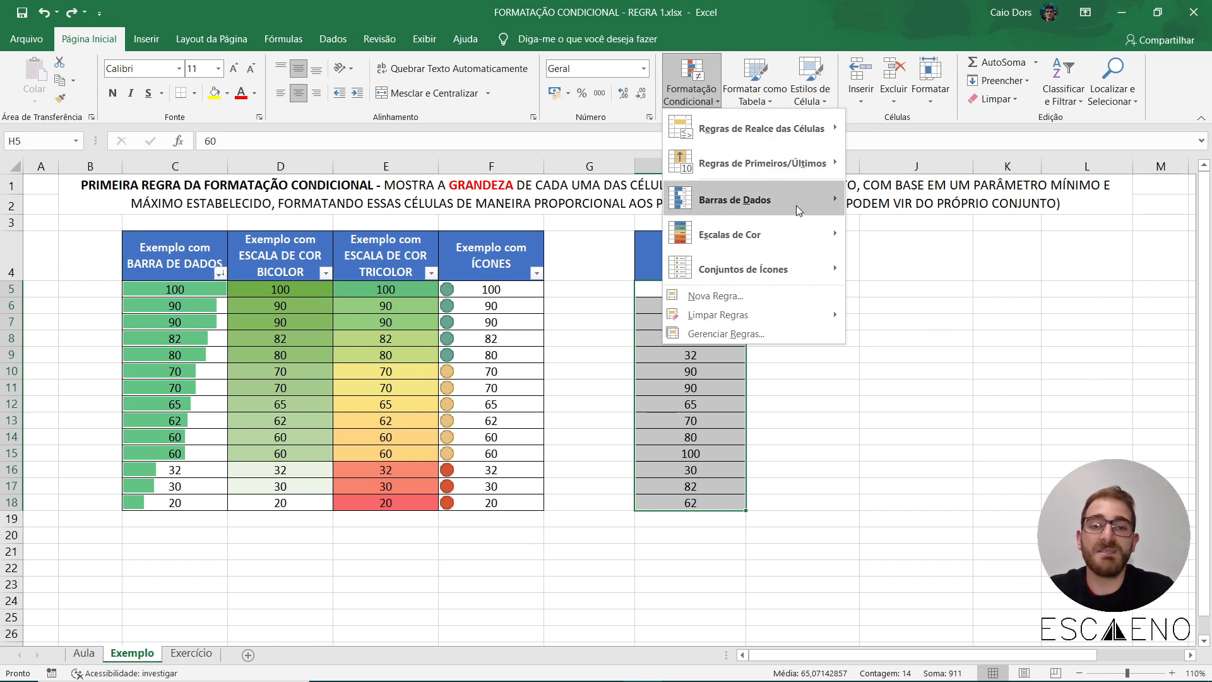
mouse_move(748, 203)
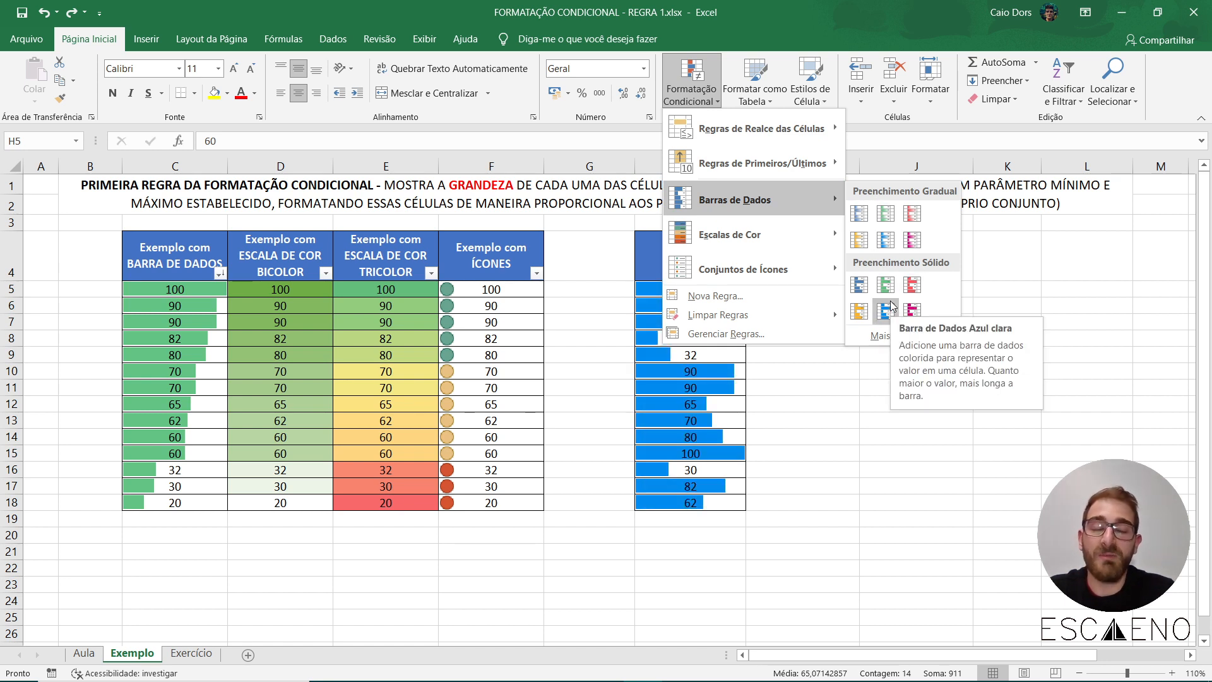
mouse_move(755, 237)
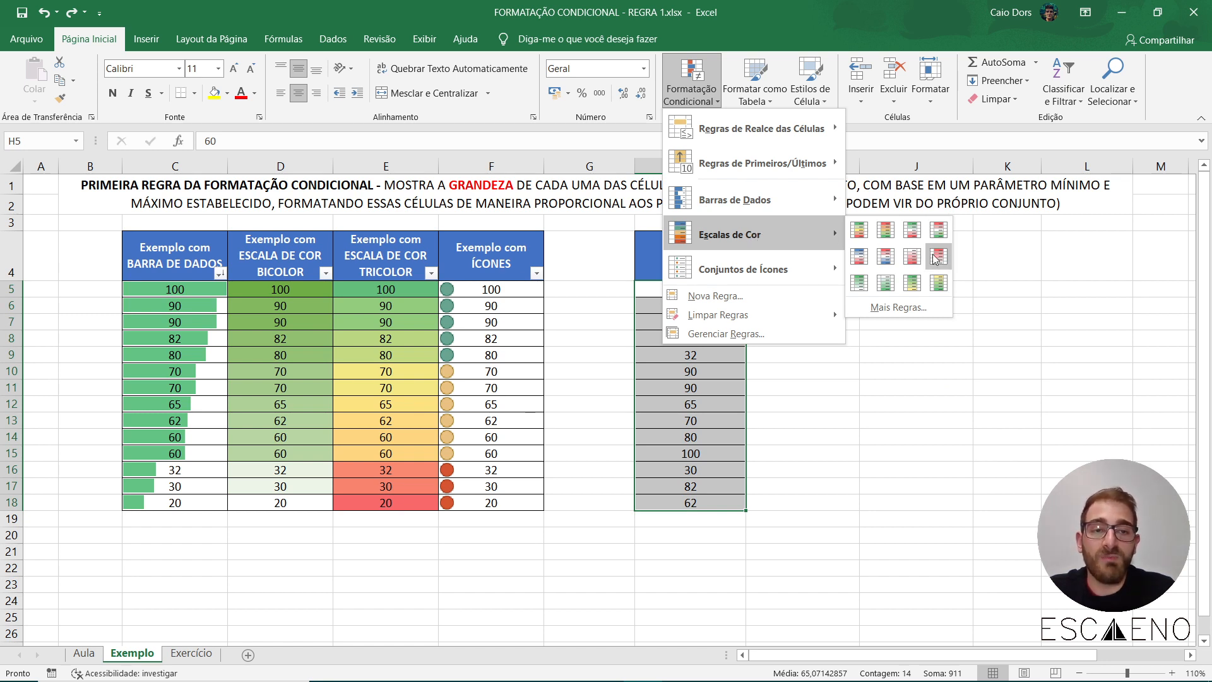
mouse_move(812, 264)
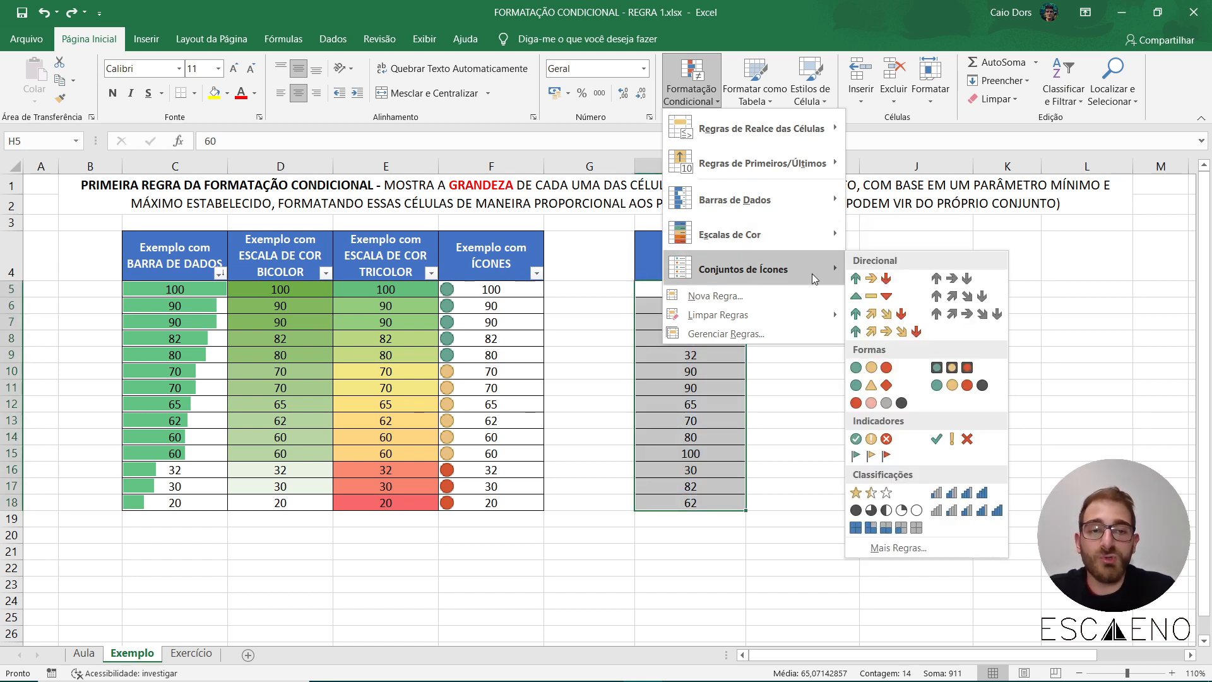
left_click(806, 408)
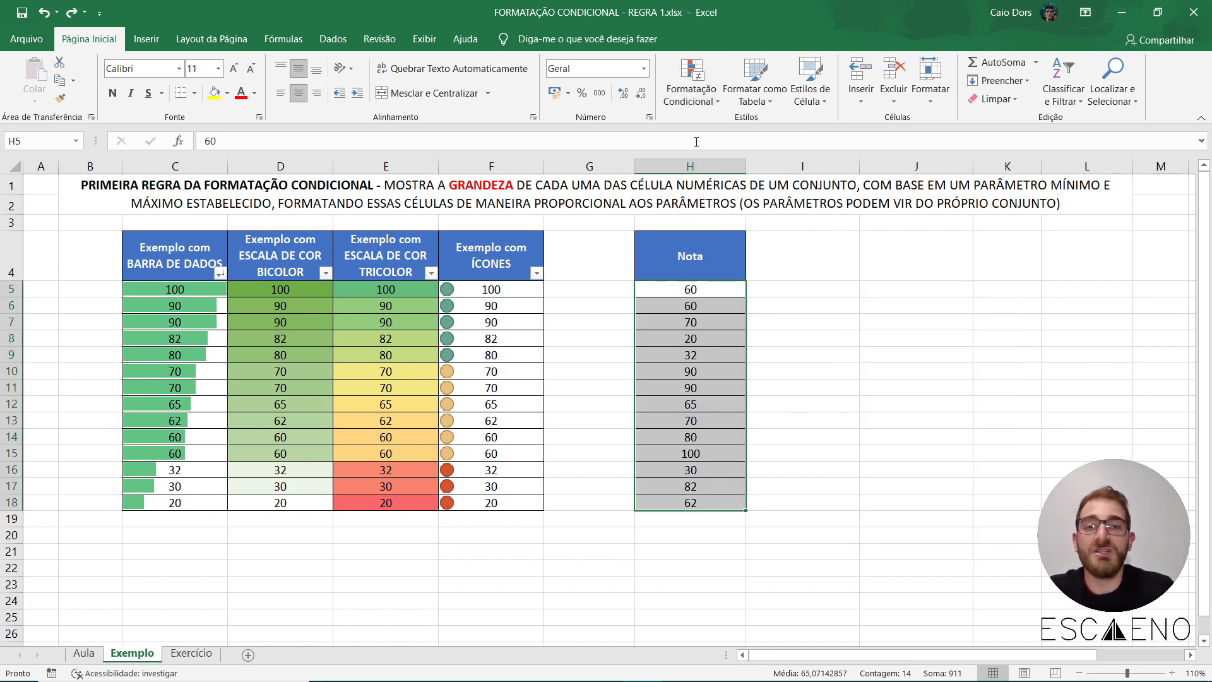
Apply the red-white-blue color scale preset to Nota cells H5:H18, with red for the highest values.
left_click(691, 81)
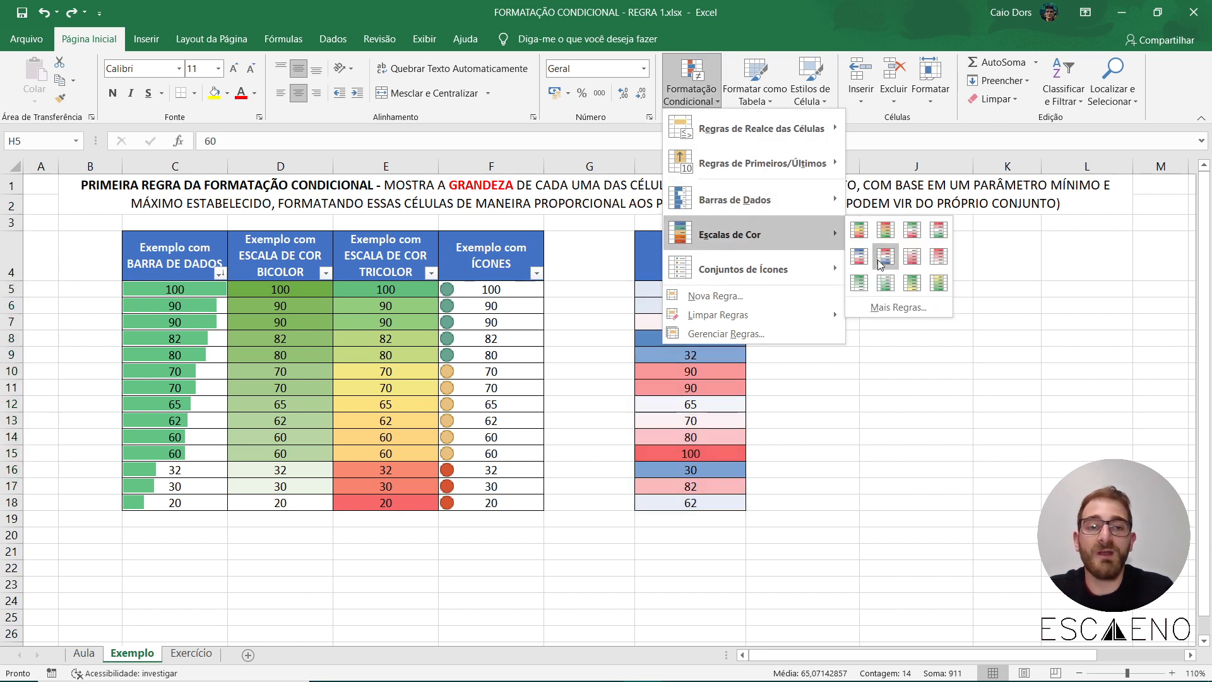
left_click(881, 264)
left_click(853, 323)
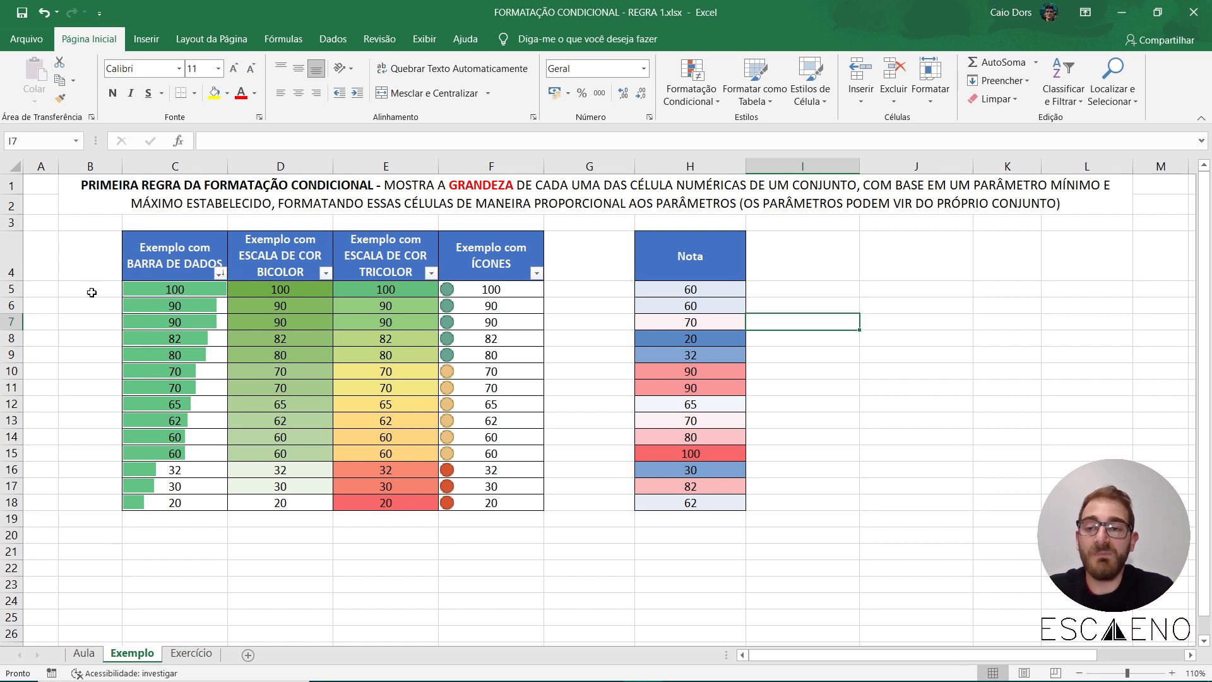
Examine the data bar lengths in the BARRA DE DADOS column for the highest, lowest and middle values.
left_click_drag(181, 247, 189, 505)
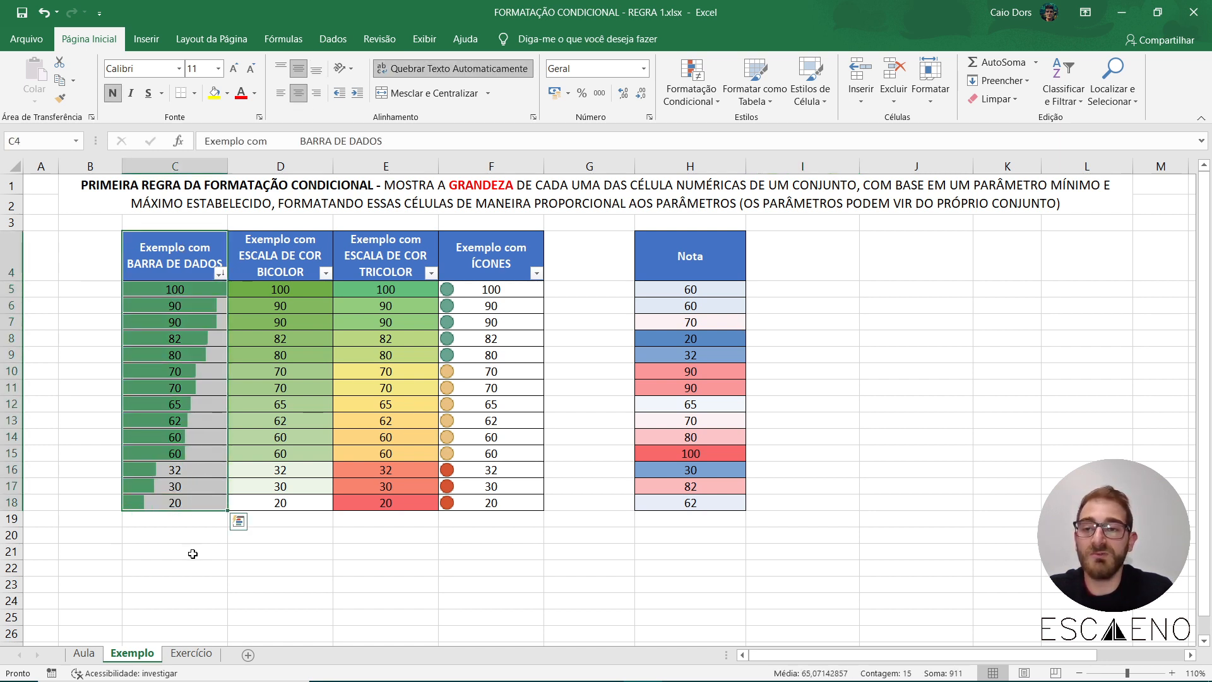
left_click(170, 551)
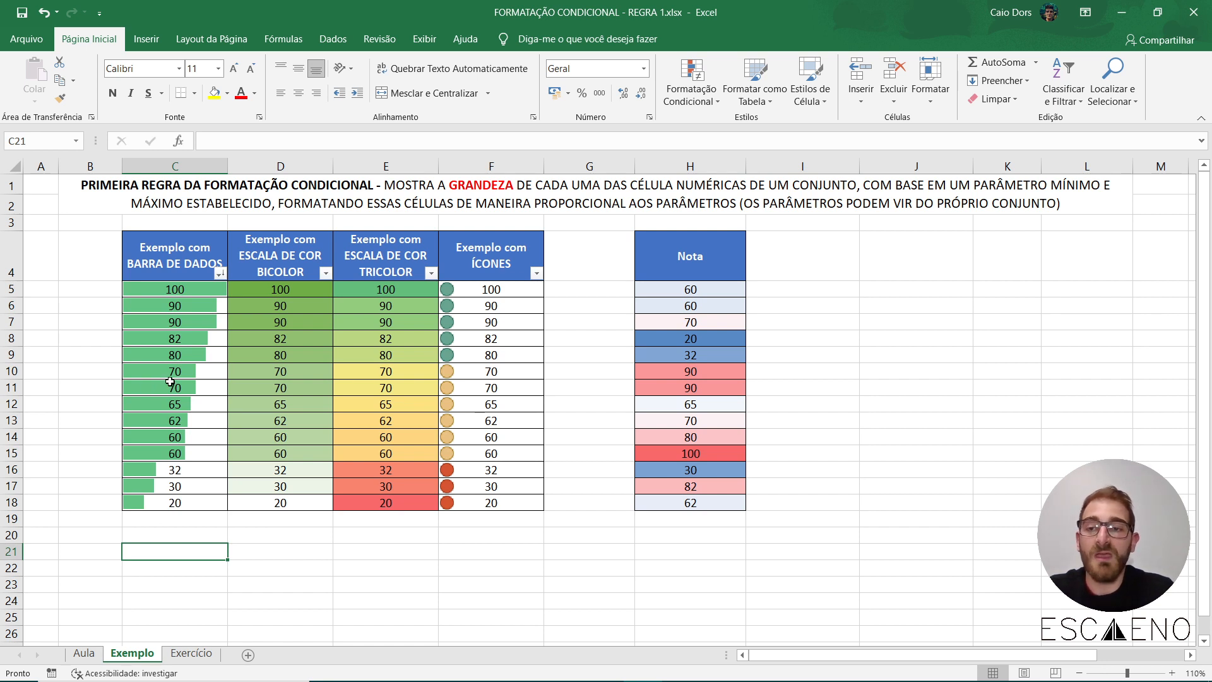
left_click(178, 290)
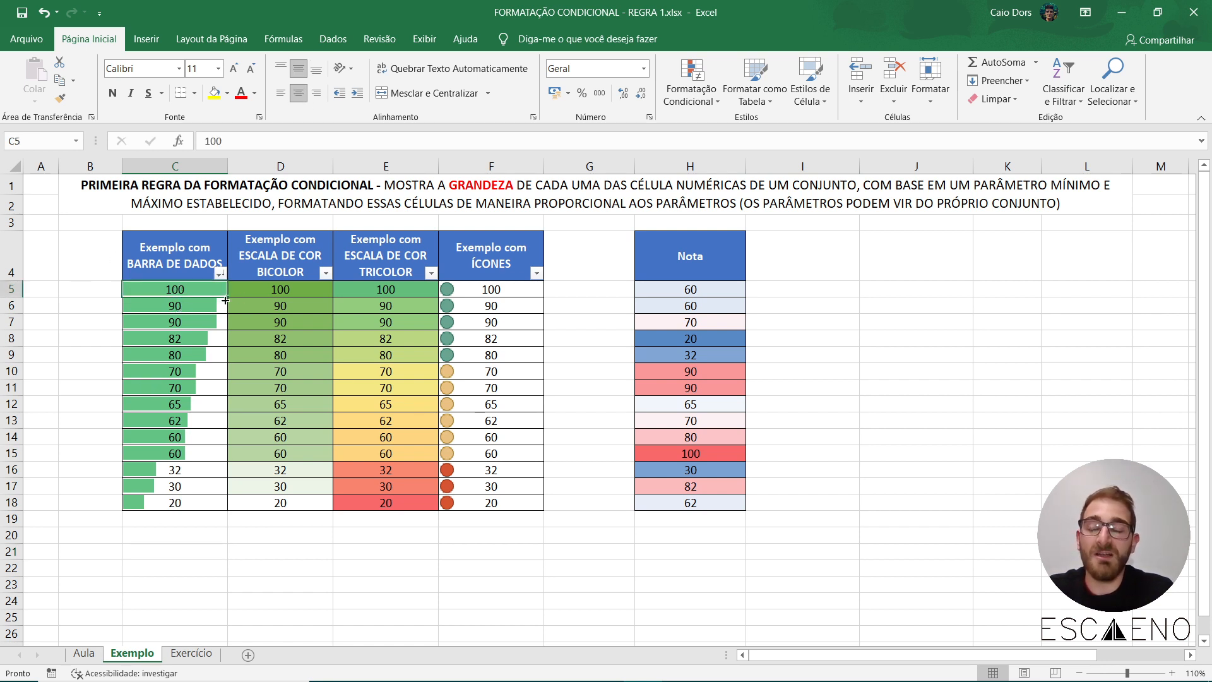
left_click(184, 507)
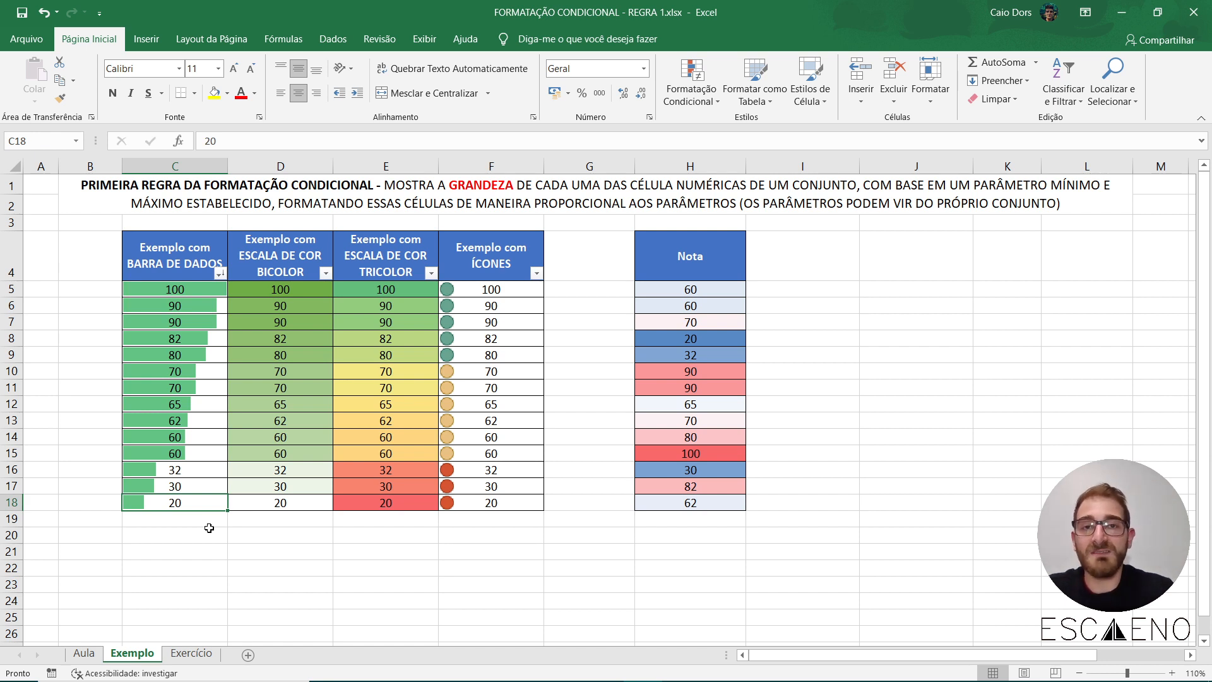
left_click(174, 416)
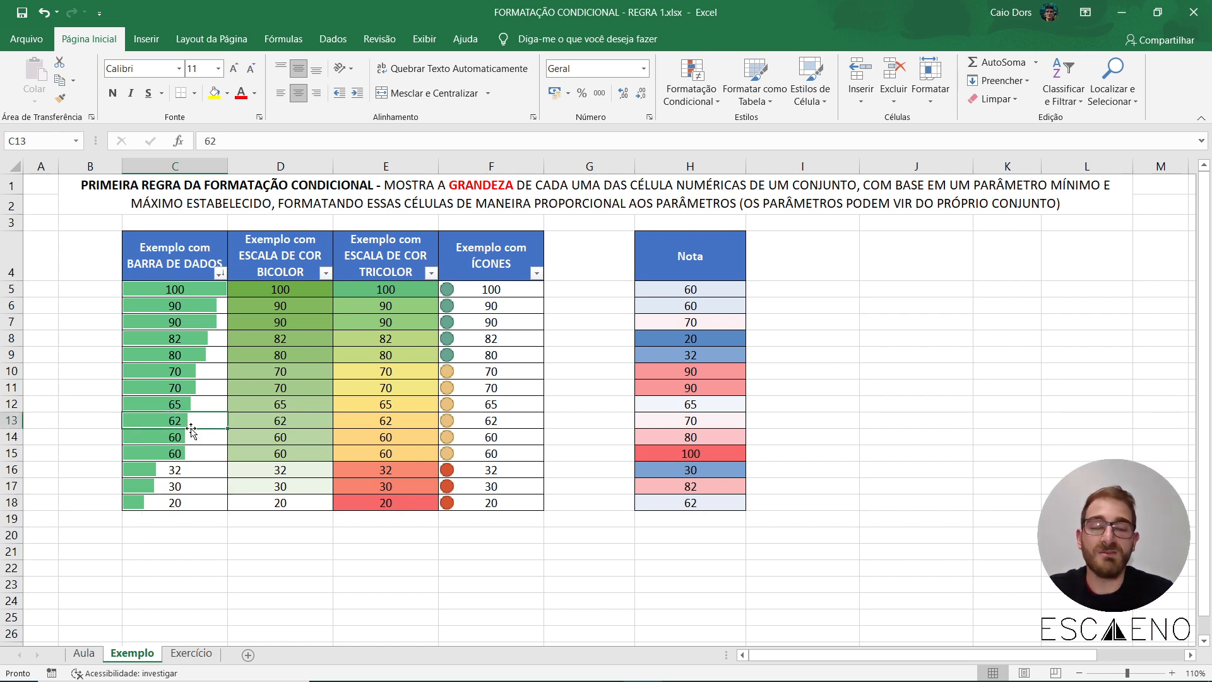
Try the values 0 and -100 in cell C13 of the BARRA DE DADOS column, and undo the changes.
type("0")
key("Return")
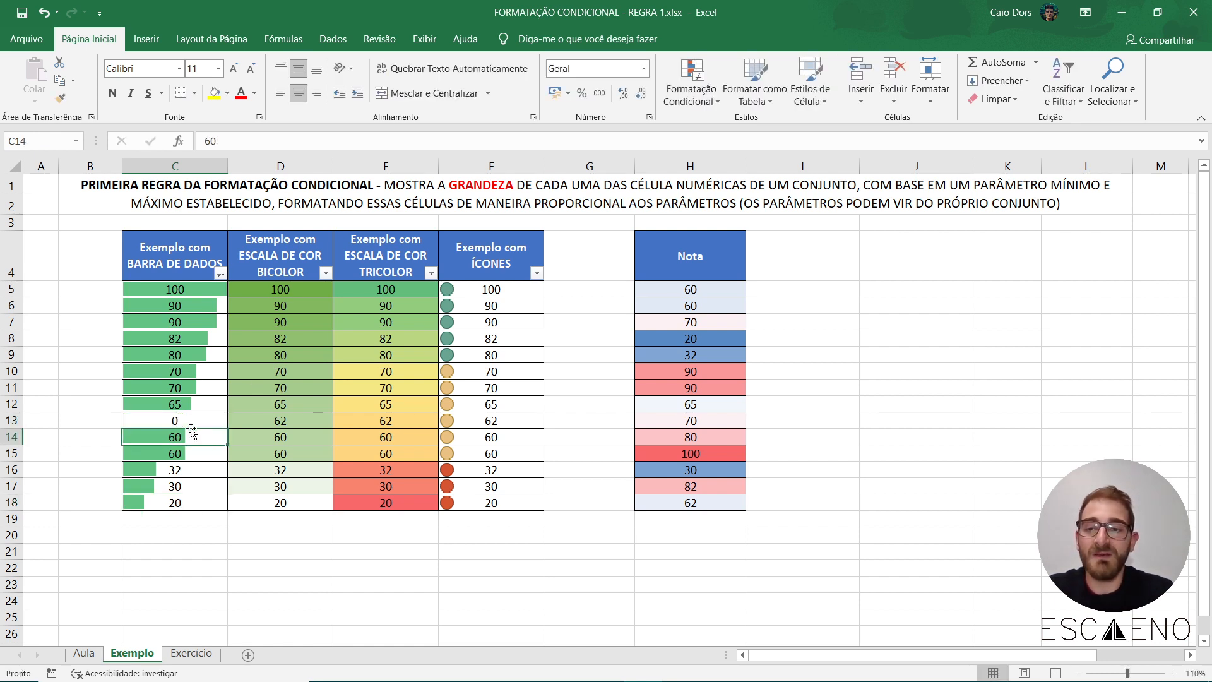
left_click(170, 418)
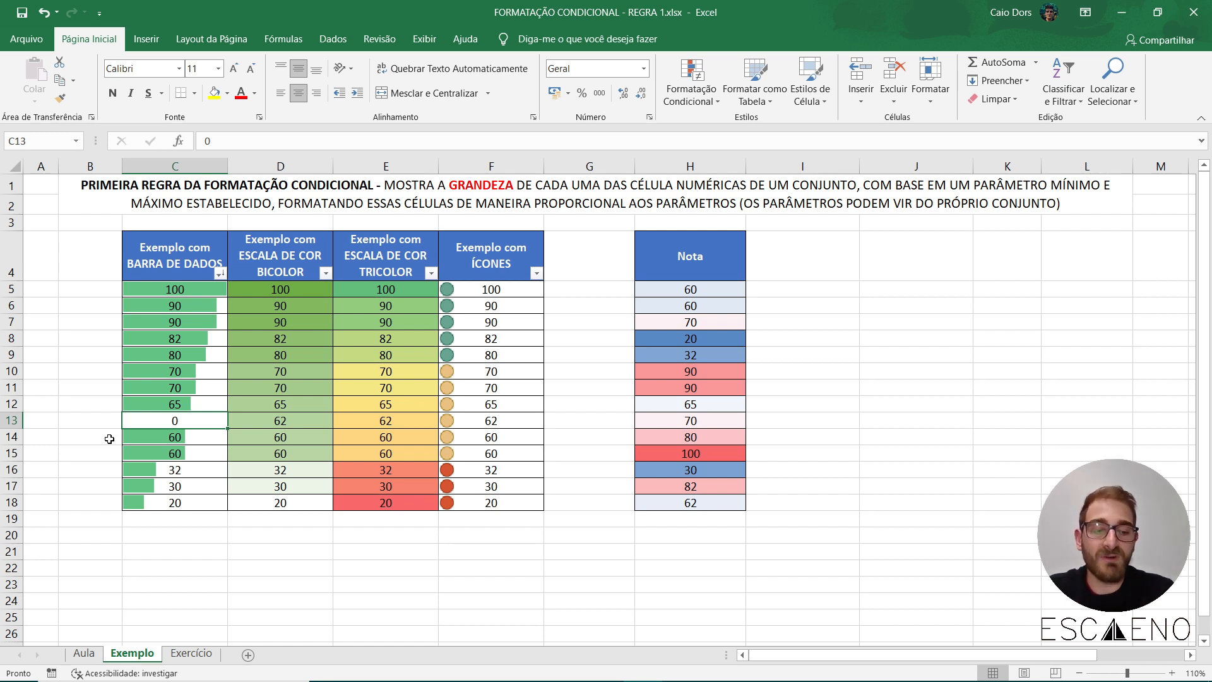
type("-100")
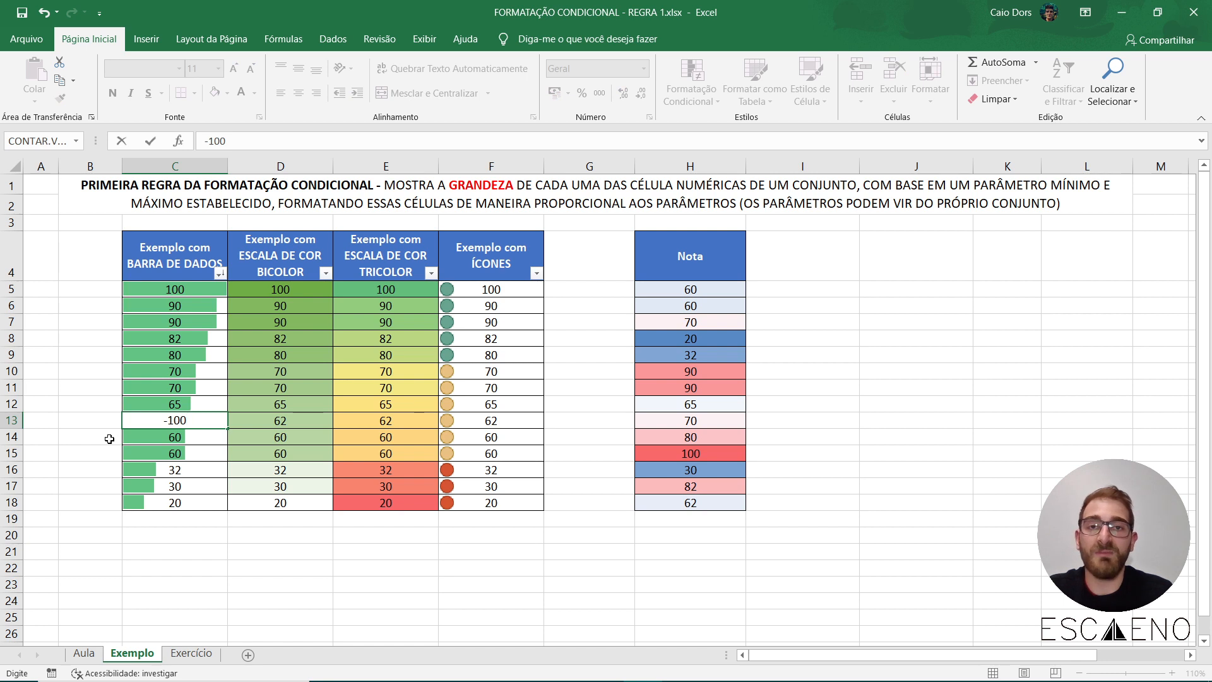
key("Return")
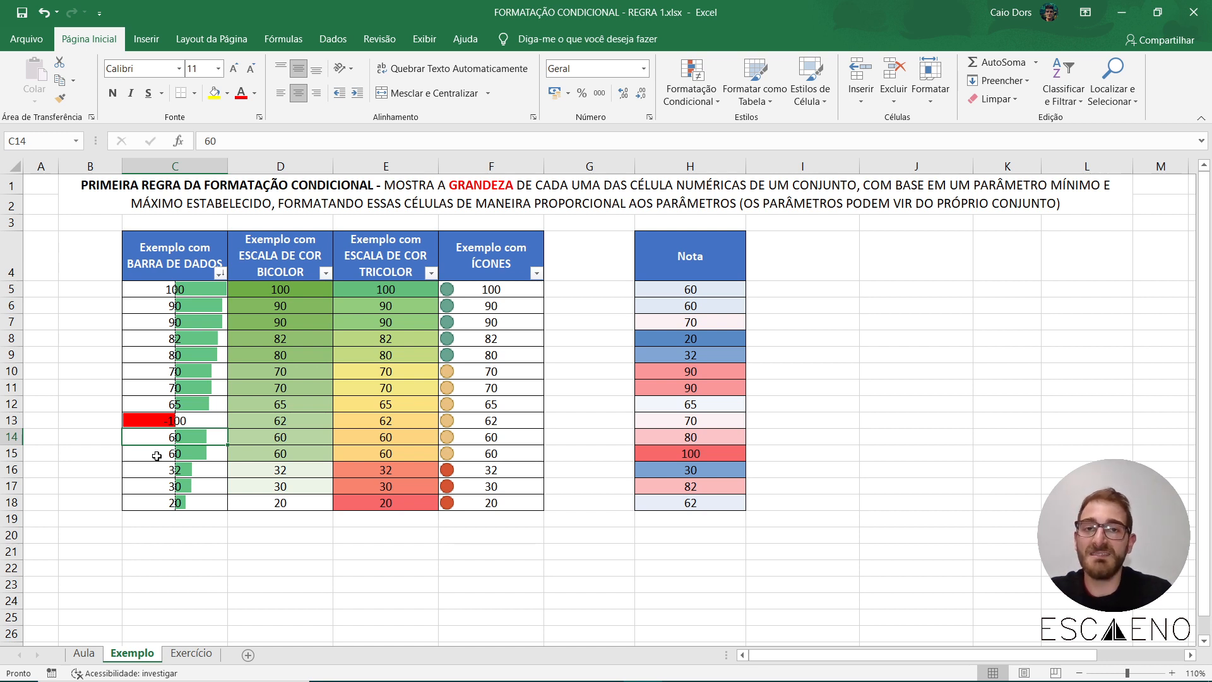
key("ctrl+z")
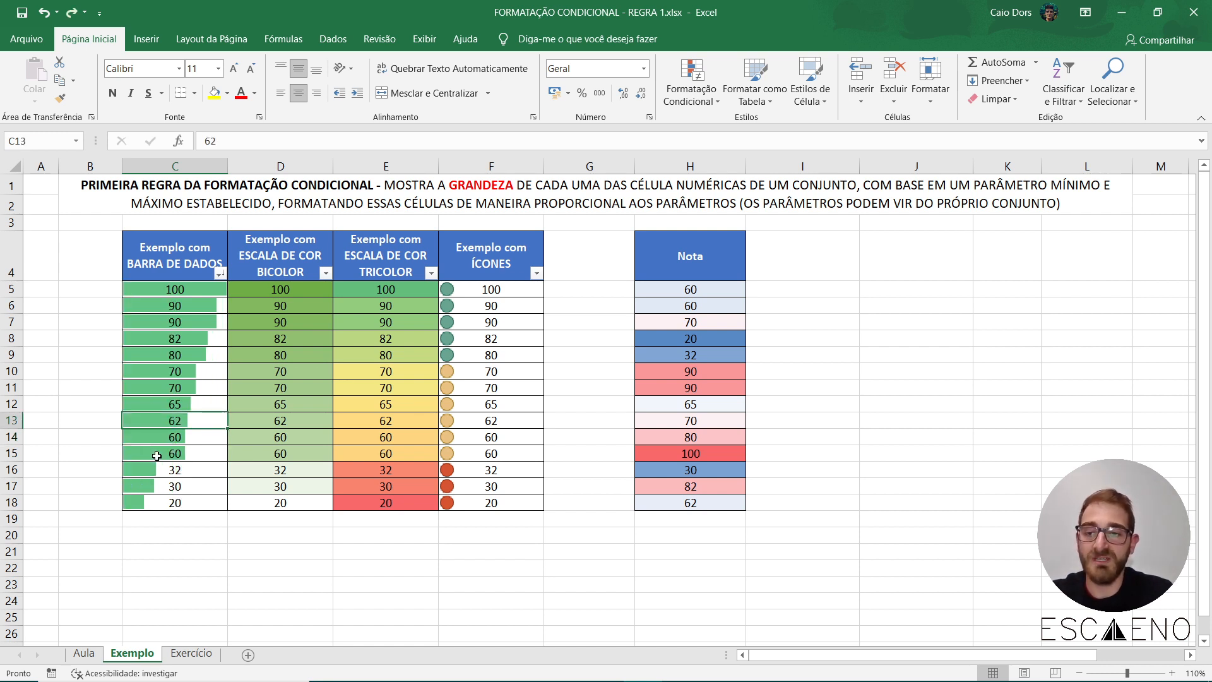
left_click(187, 504)
left_click_drag(187, 504, 176, 307)
left_click(284, 549)
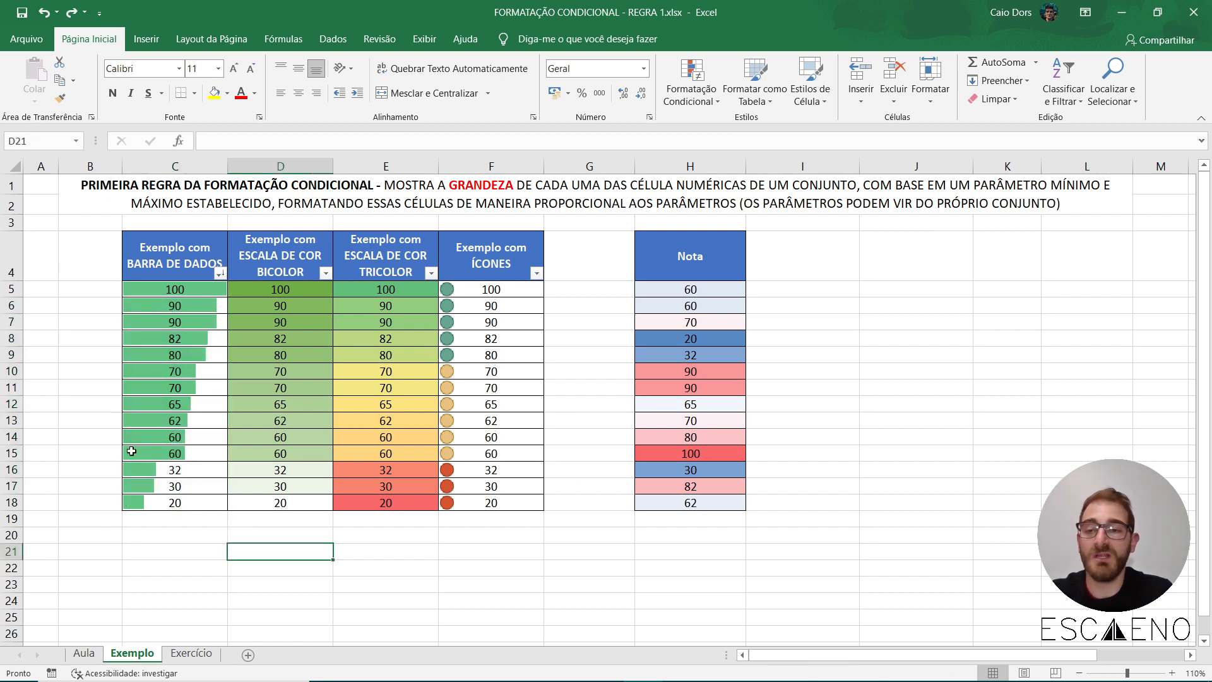
Open the Barra de Dados rule applied to cells C5:C18 for editing from the conditional formatting rules manager.
left_click_drag(174, 290, 182, 503)
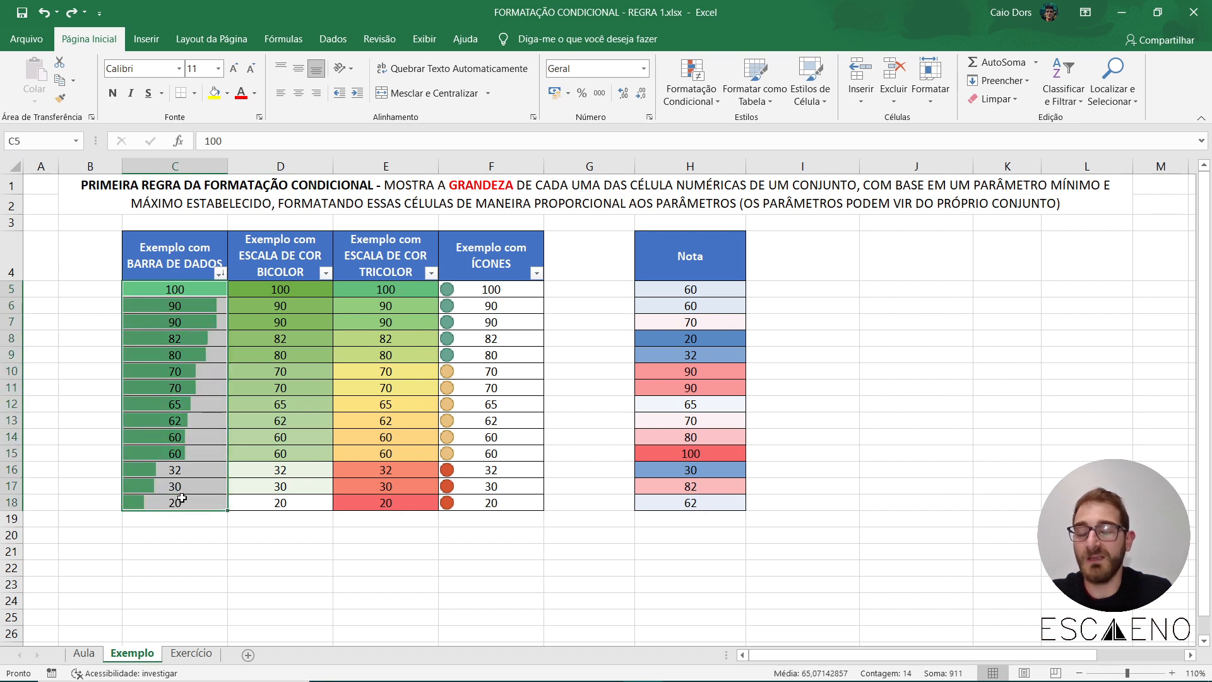
left_click(677, 101)
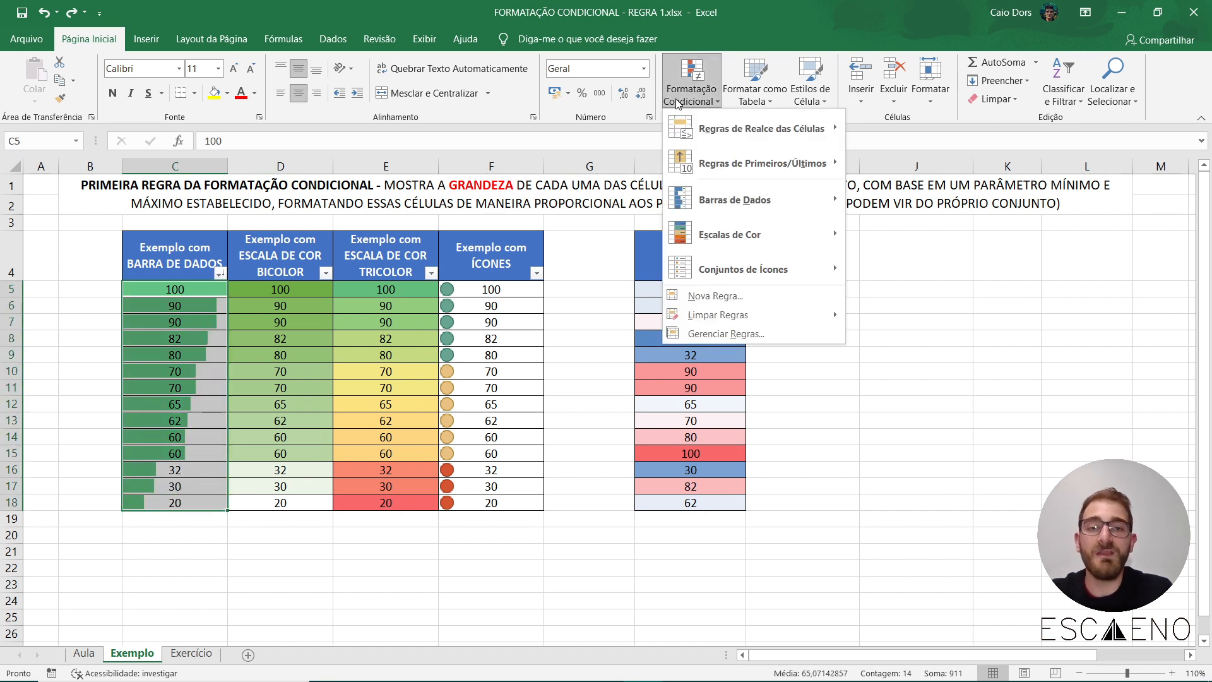
left_click(768, 333)
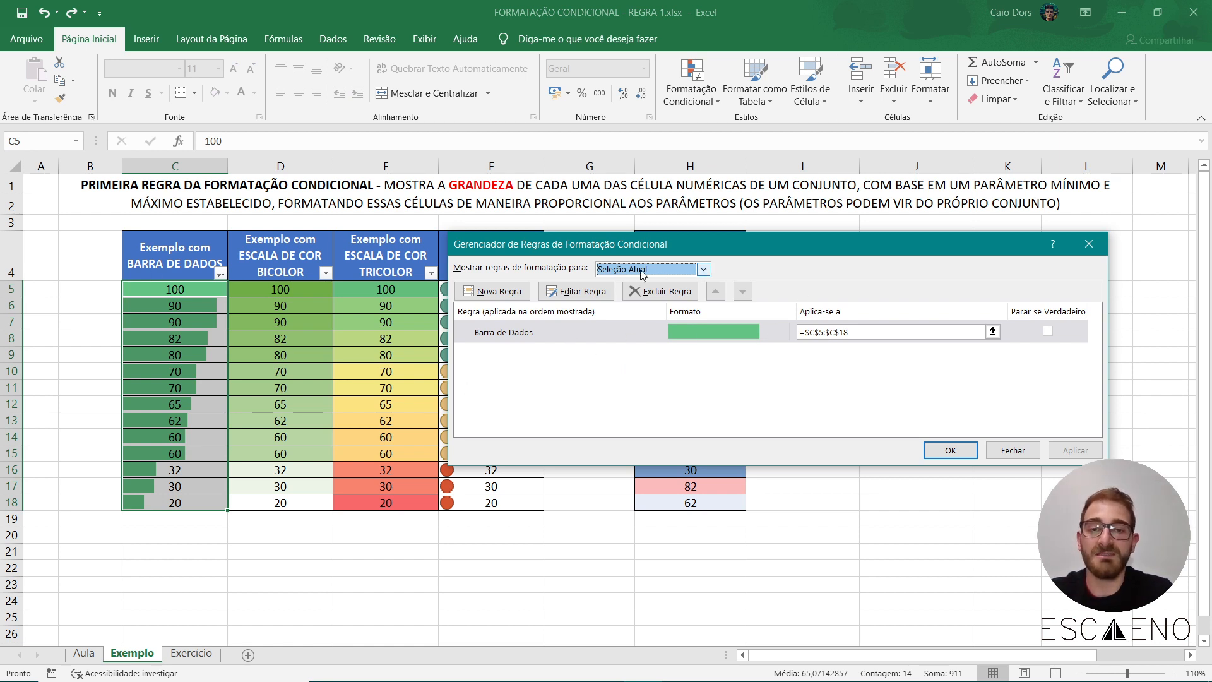
left_click(702, 272)
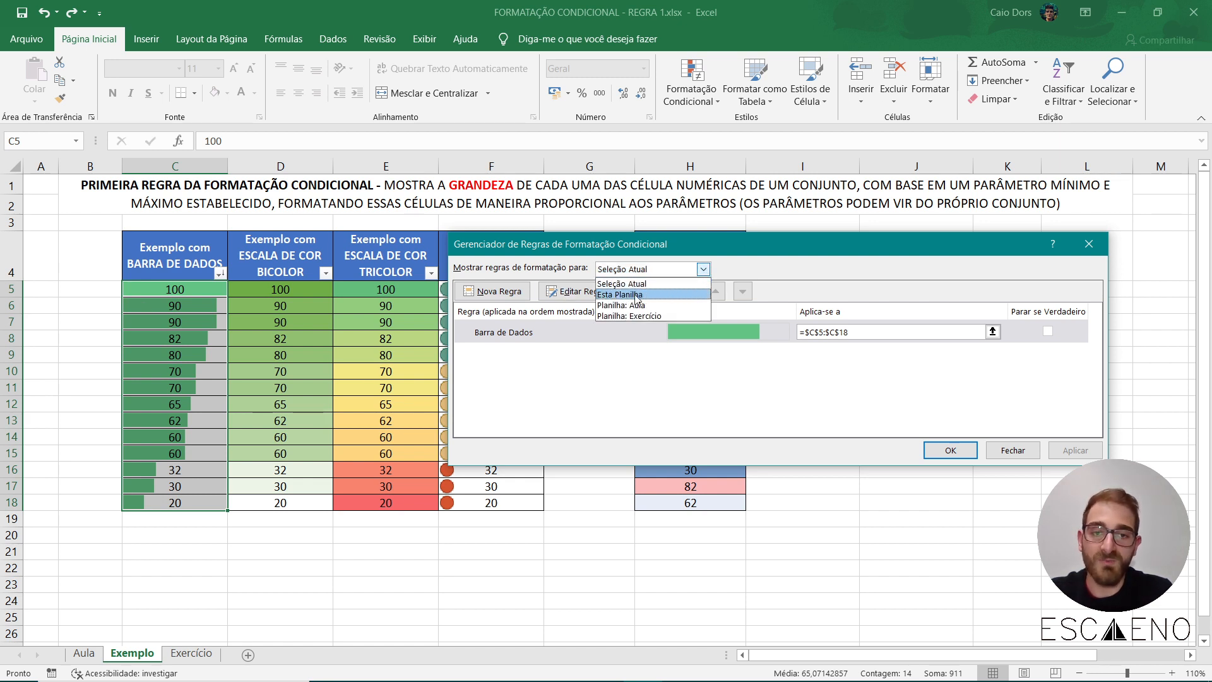
left_click(730, 373)
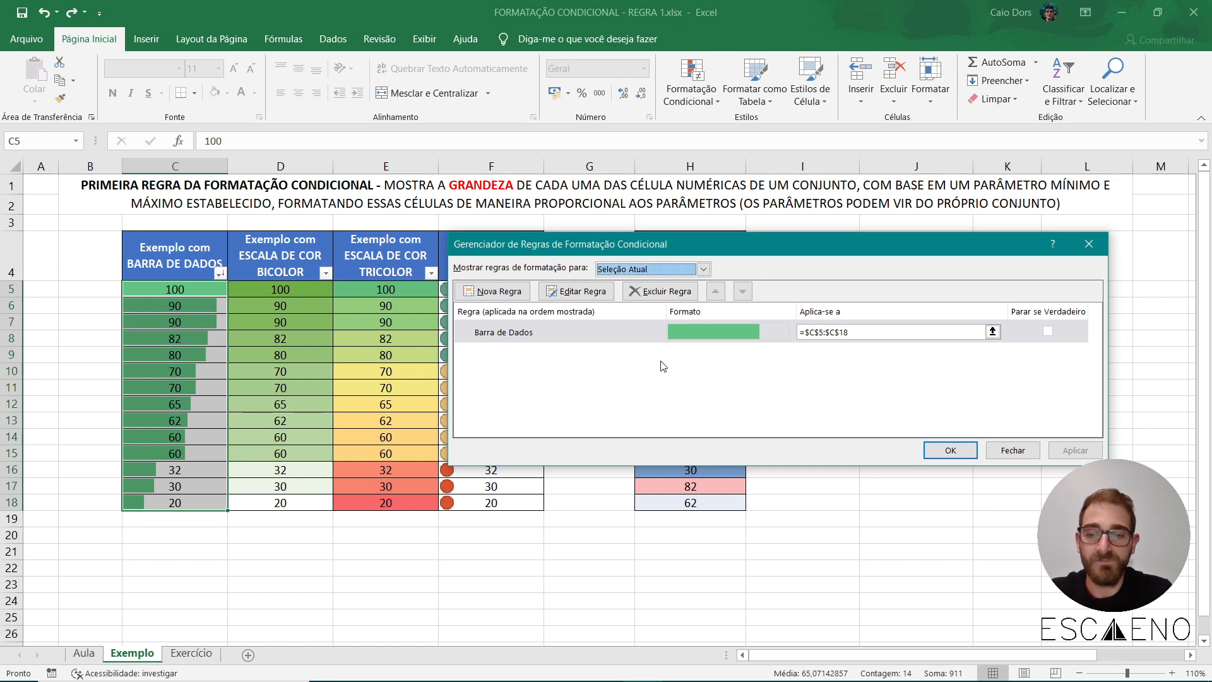
left_click(563, 329)
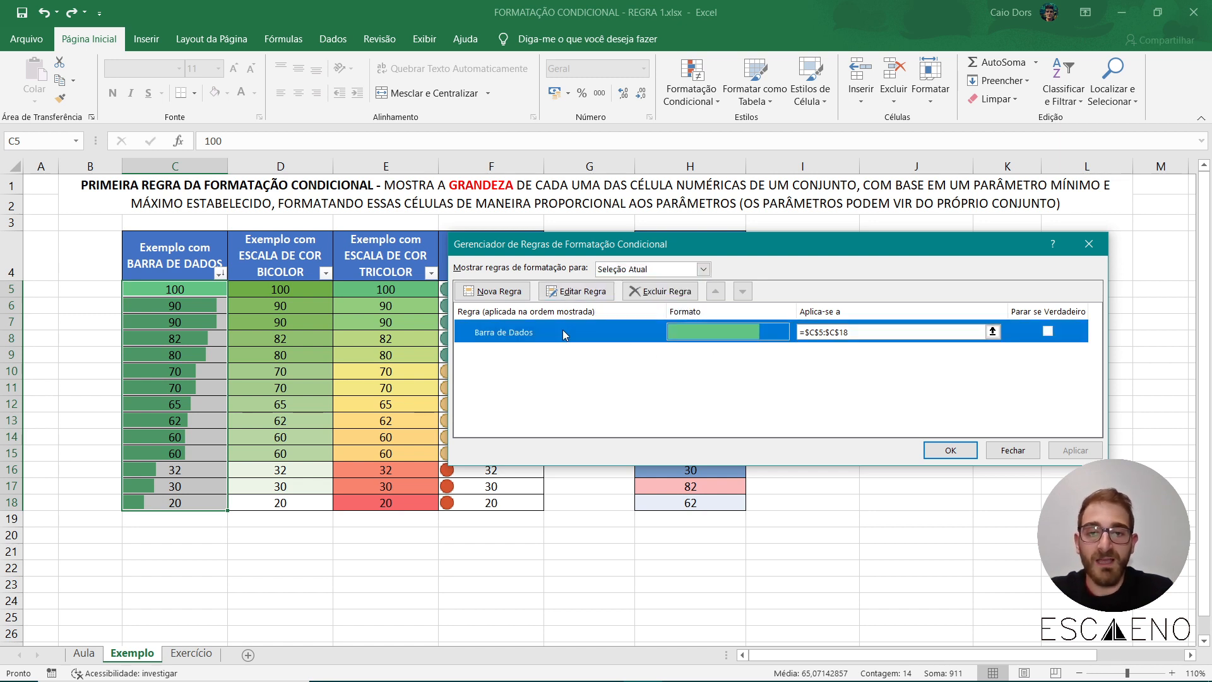
left_click(577, 291)
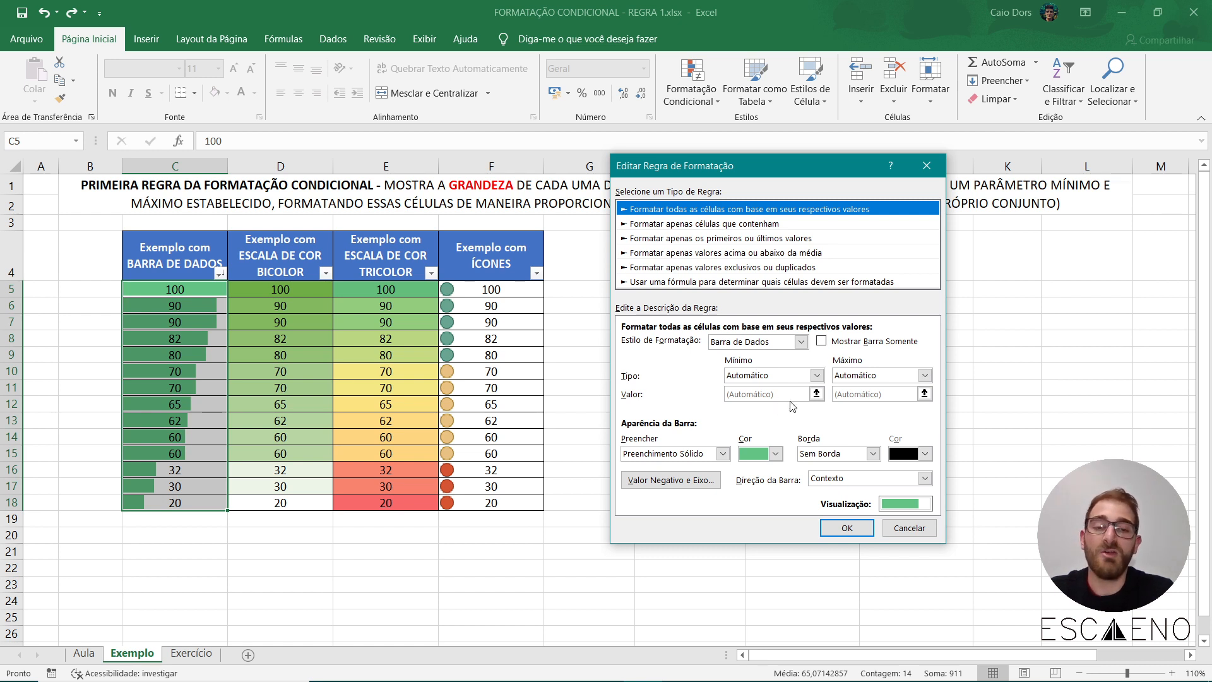
Try a Fórmula minimum for the data bars that refers to cell B3.
left_click(816, 376)
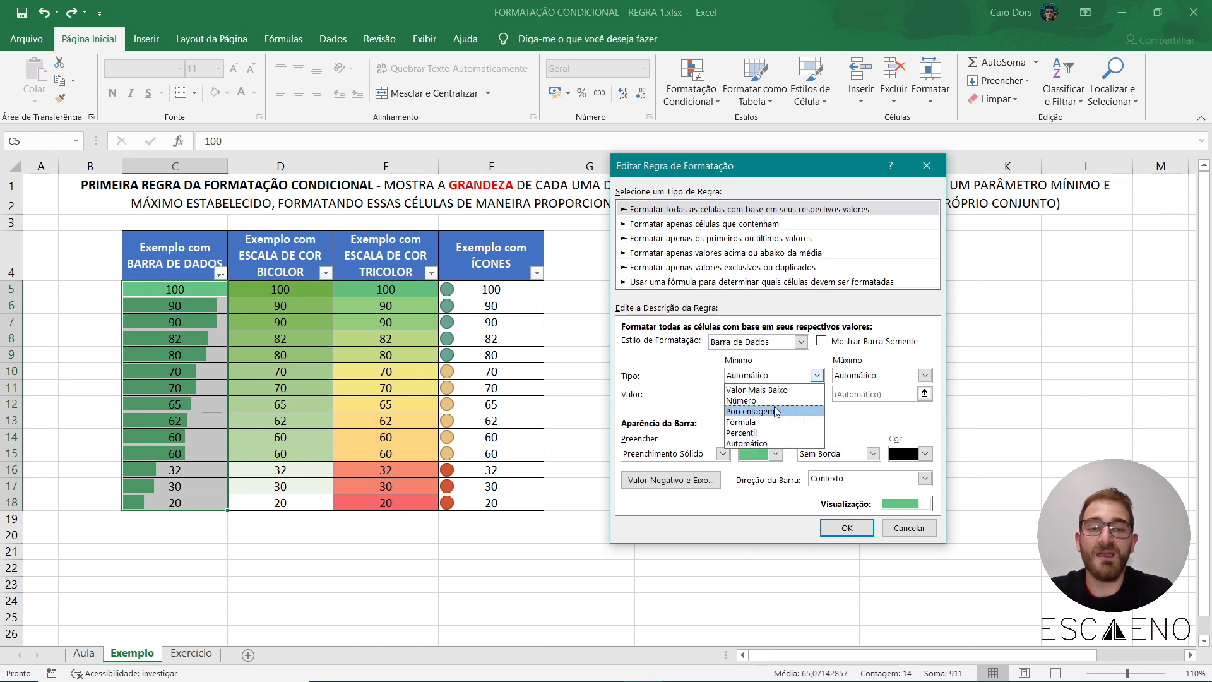
left_click(804, 422)
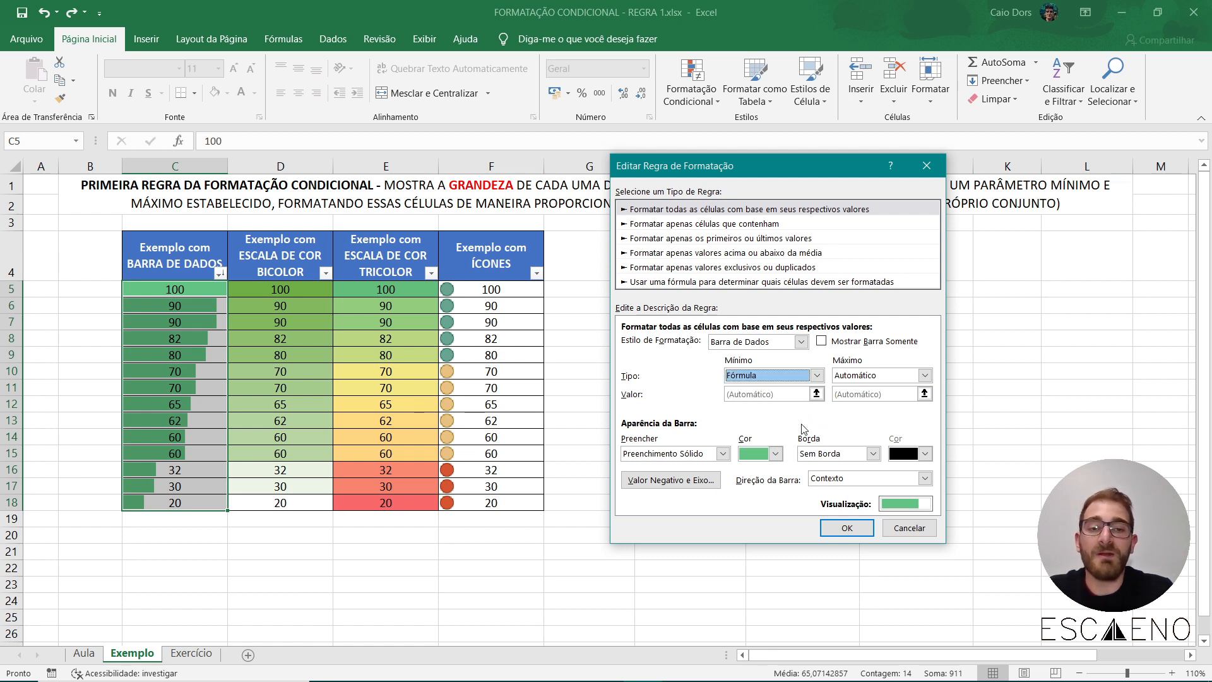
left_click(816, 394)
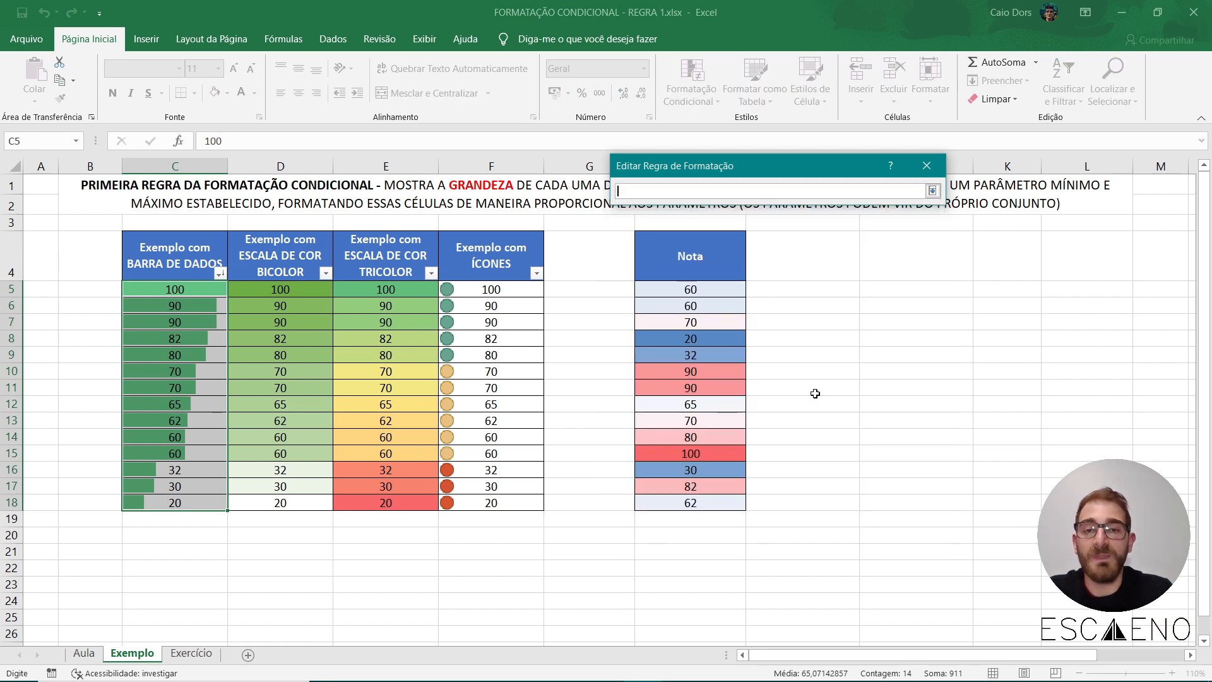
left_click(107, 222)
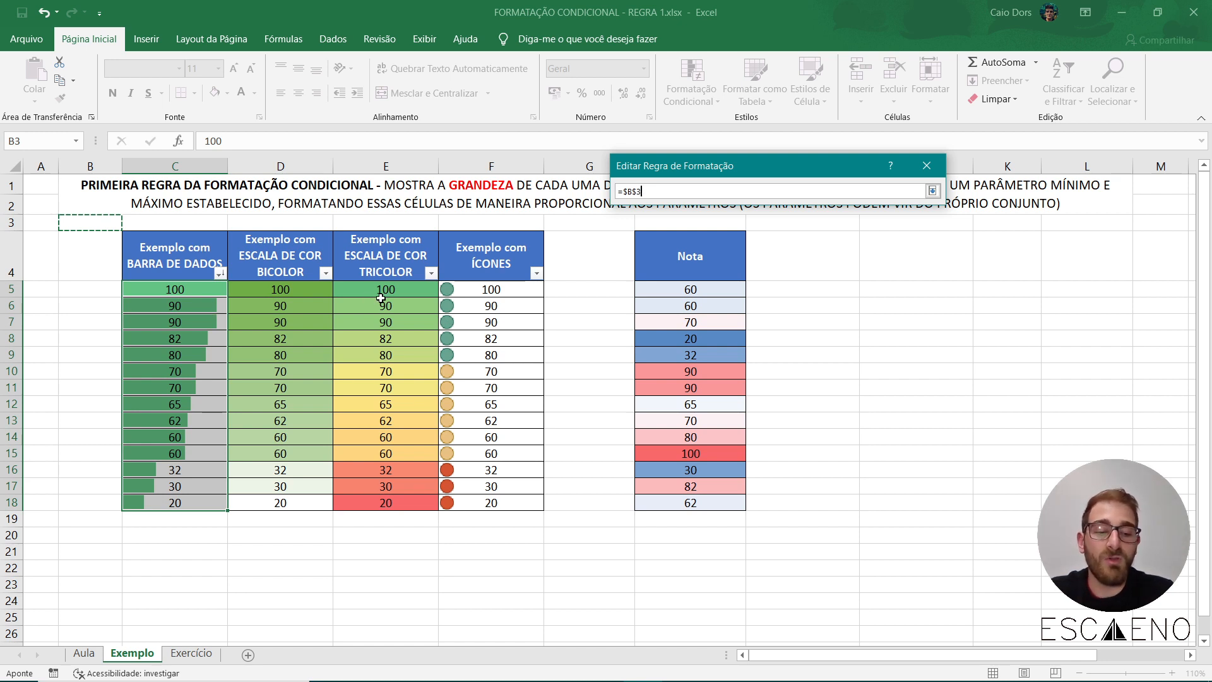
key("Return")
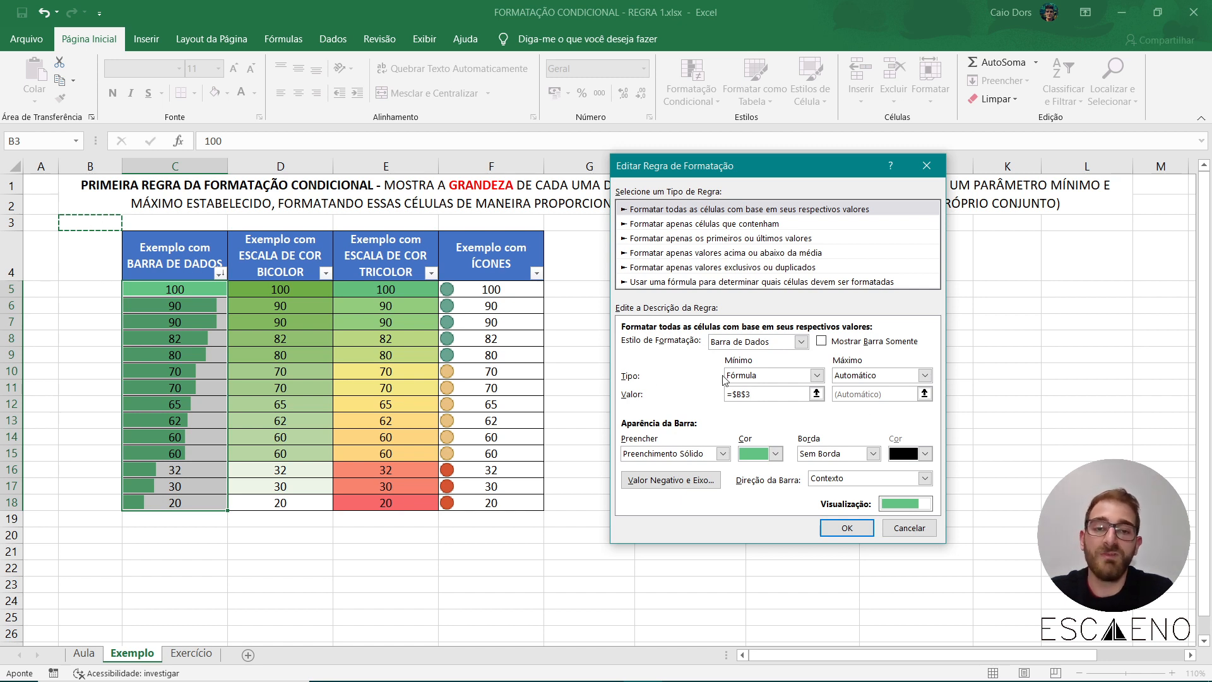
Set the data bars' minimum to Número with the value 0 and apply the edited rule to C5:C18.
left_click(820, 377)
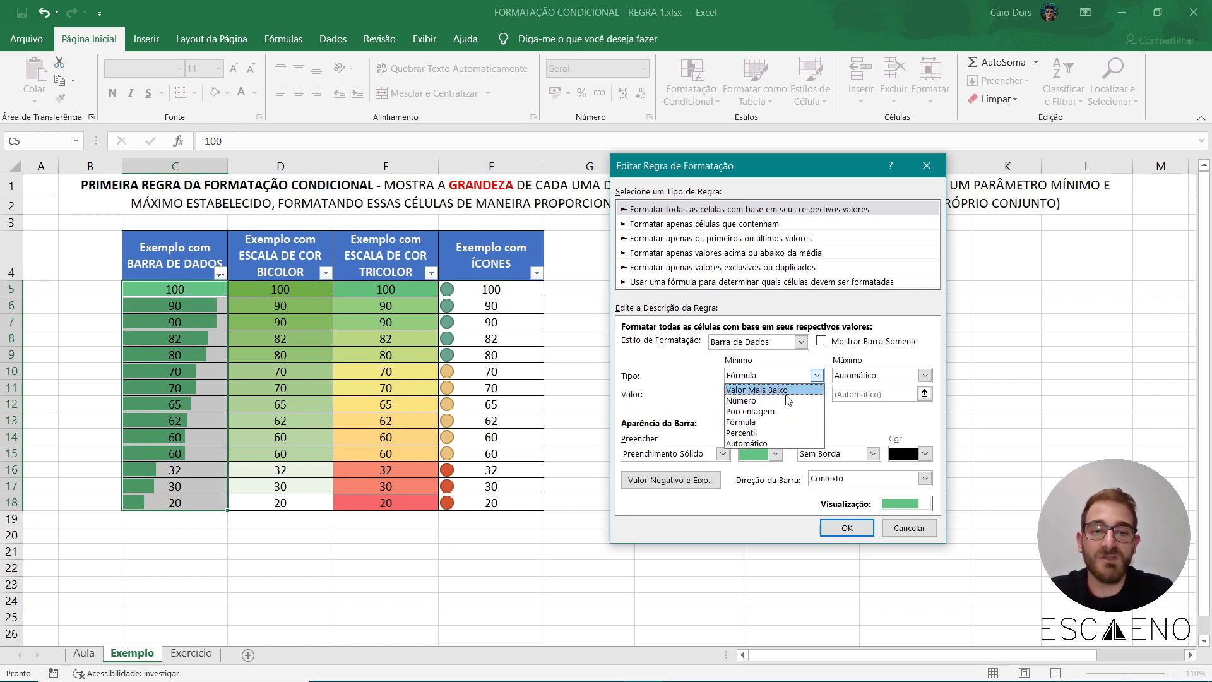
left_click(757, 400)
left_click(748, 391)
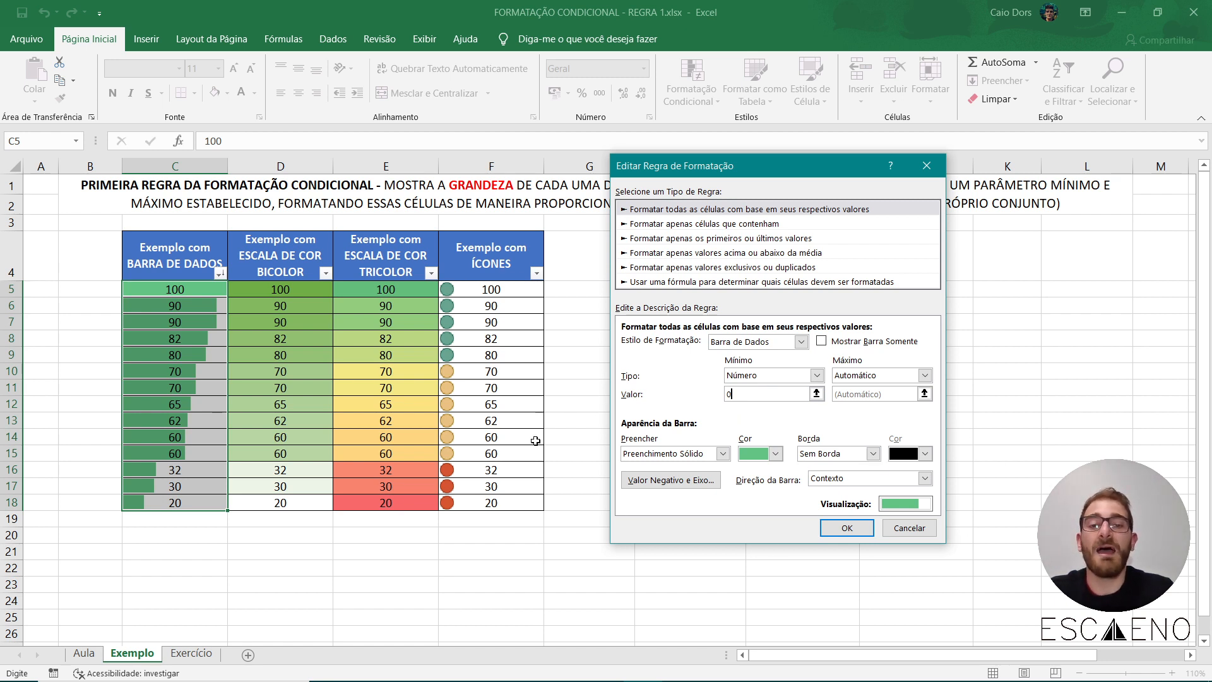
left_click(702, 456)
left_click(765, 453)
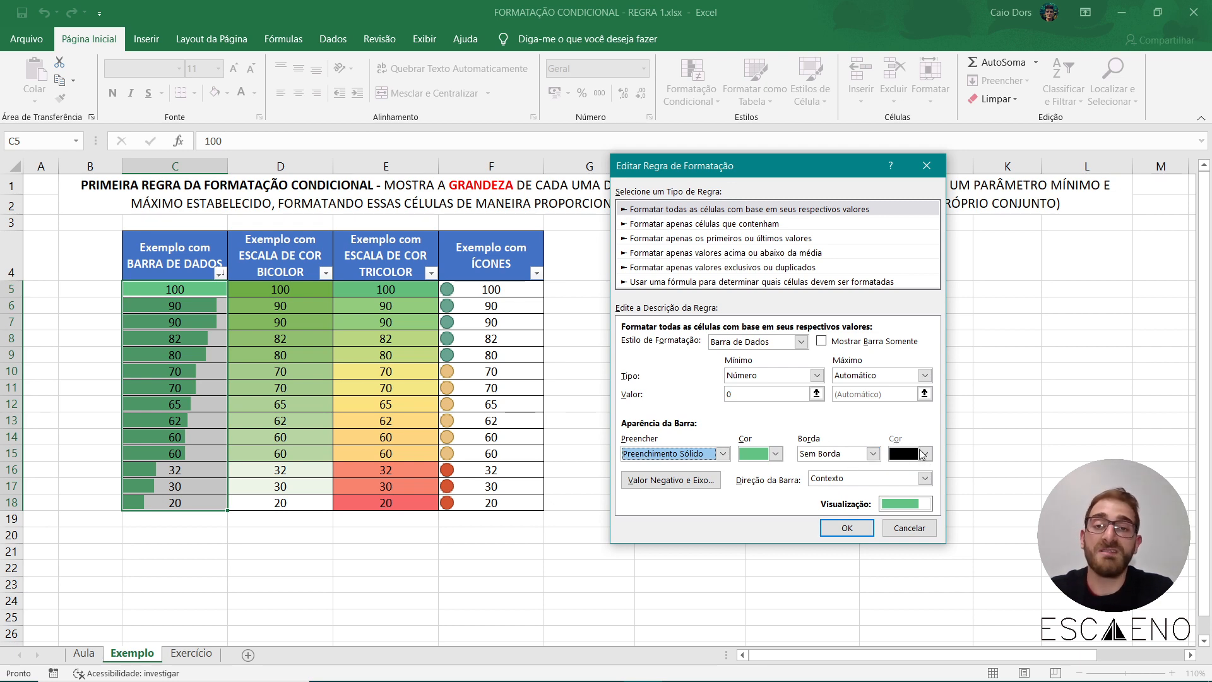
left_click(863, 529)
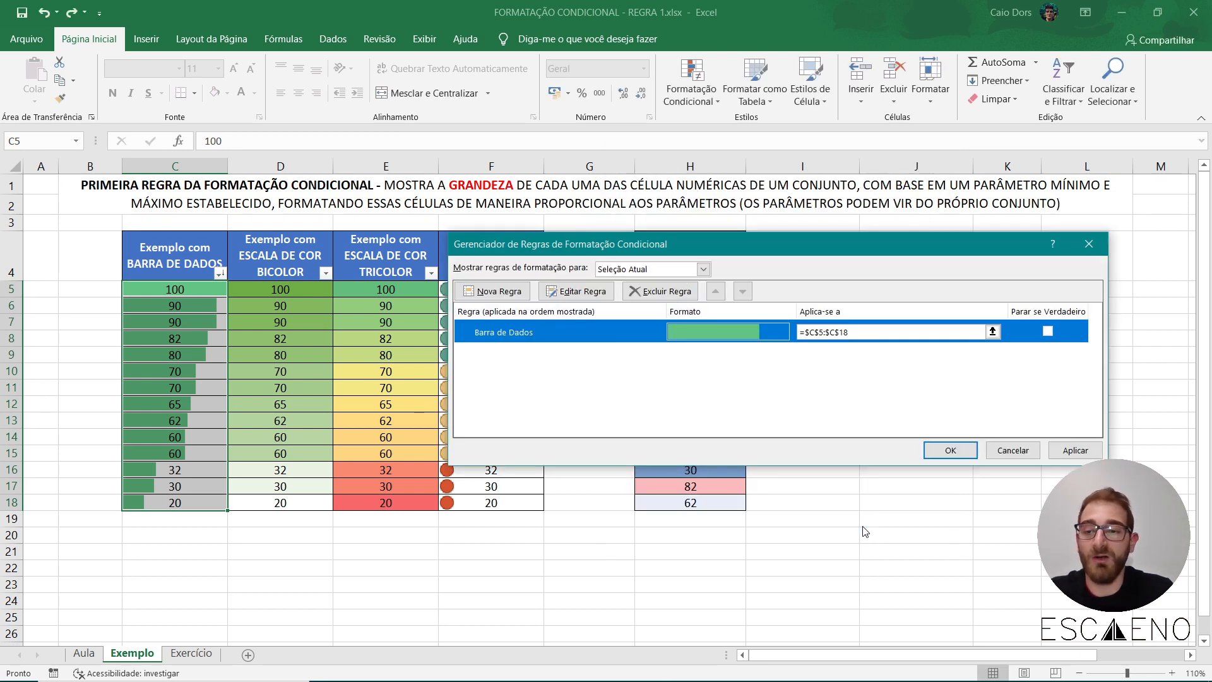
left_click(950, 450)
left_click(915, 518)
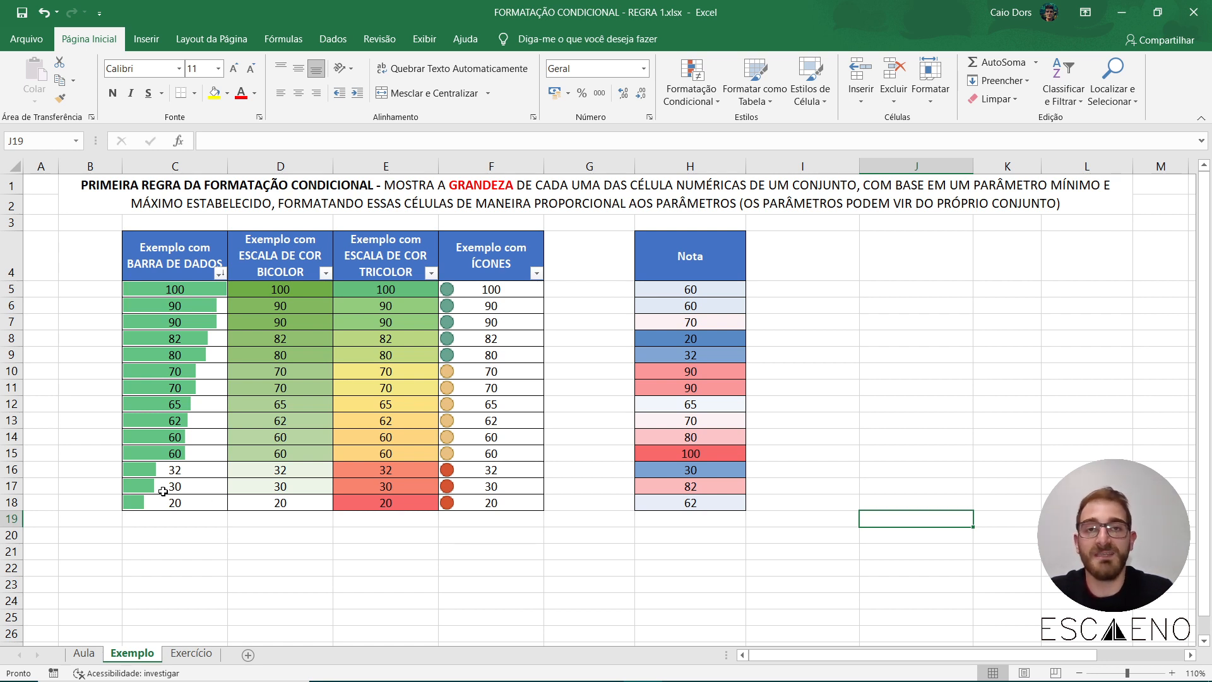
Edit the Escala Bicolor rule on cells D5:D18 so the lowest value's color is red, and apply it.
left_click_drag(277, 289, 282, 505)
left_click(691, 88)
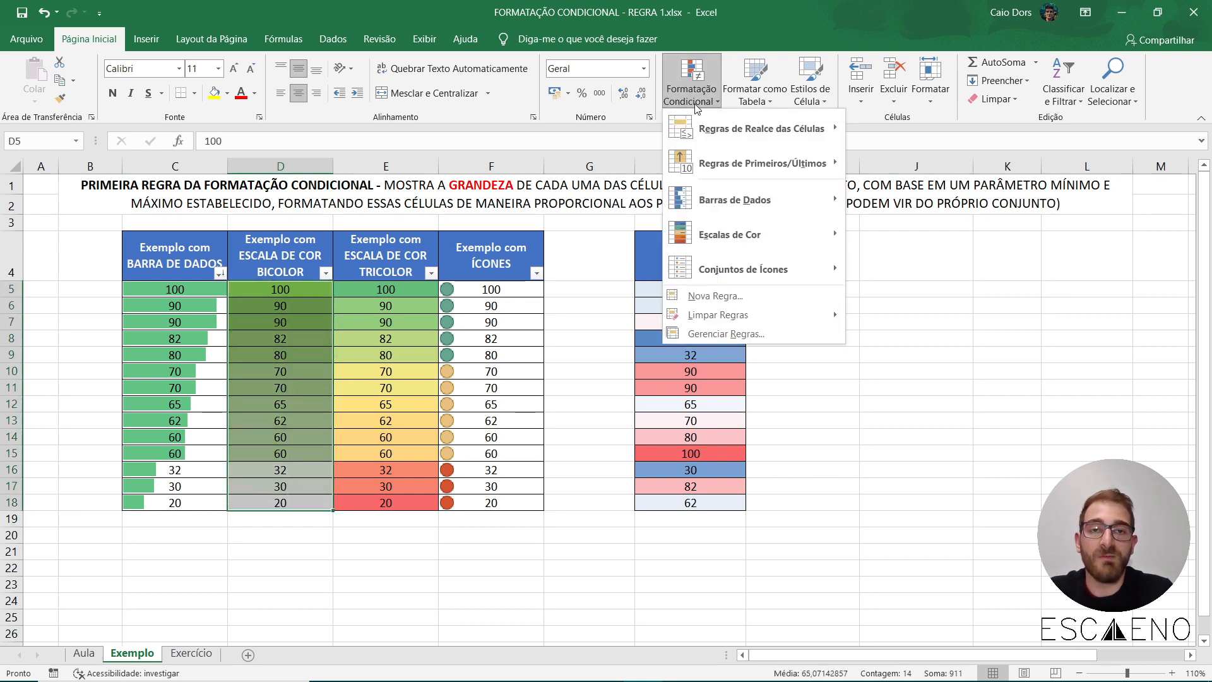
left_click(707, 334)
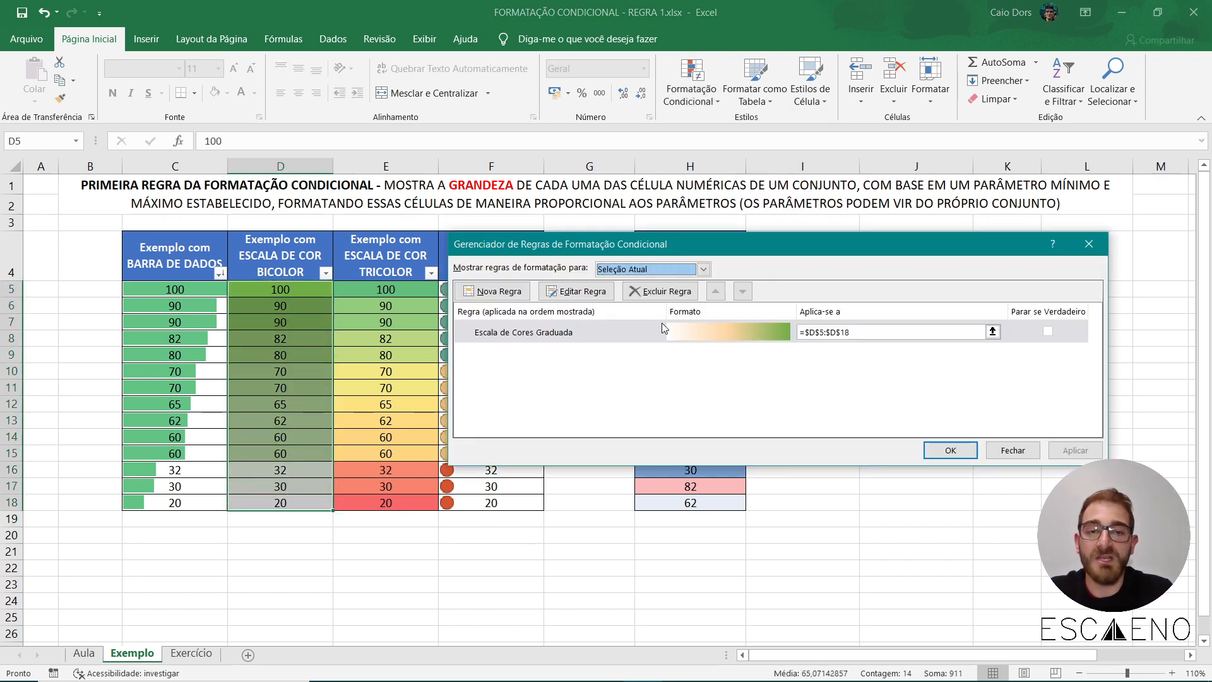
double_click(635, 331)
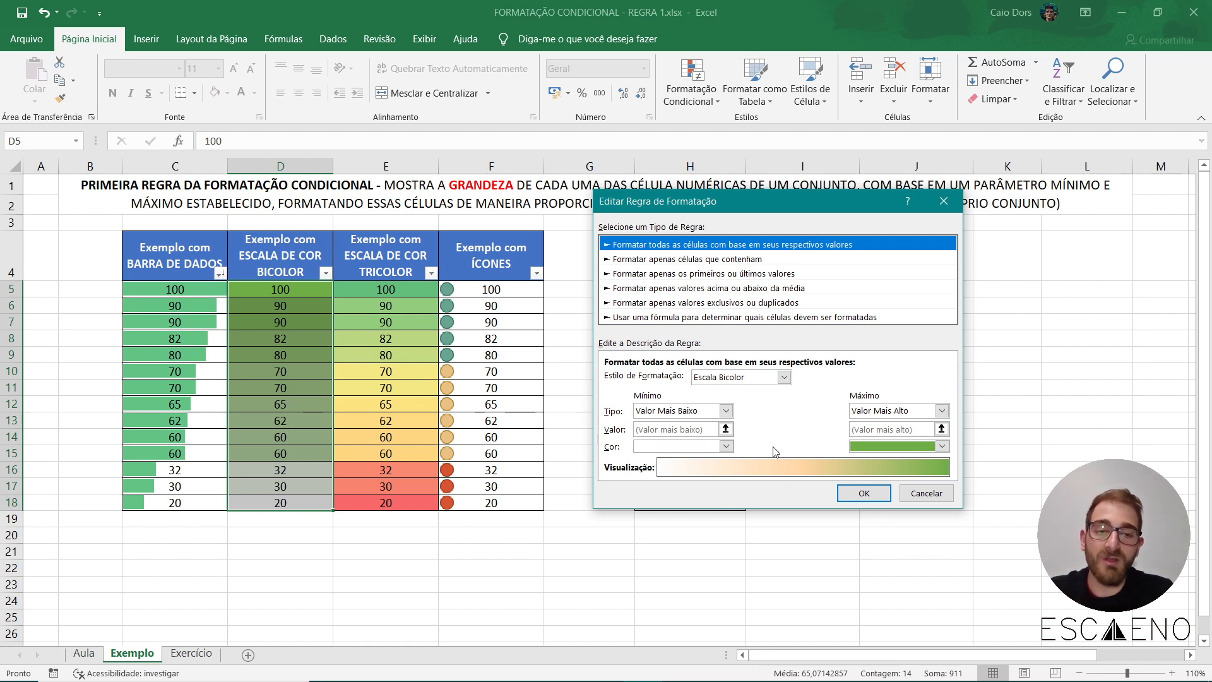
left_click(711, 448)
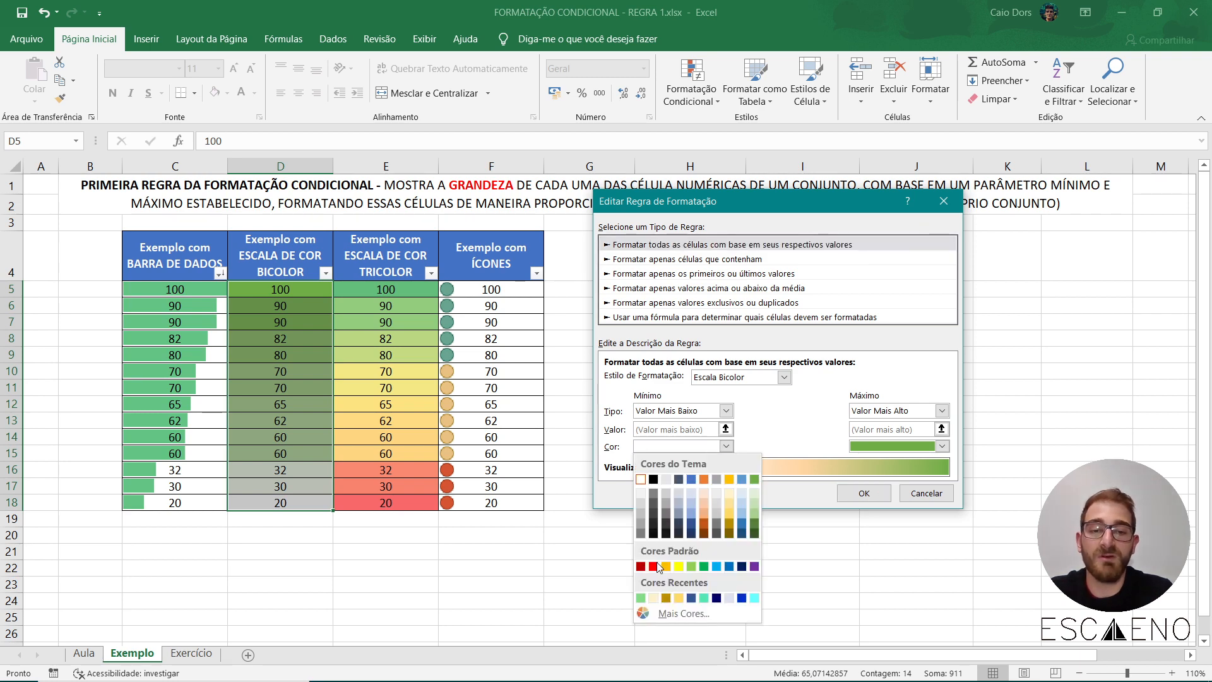
left_click(657, 598)
left_click(866, 494)
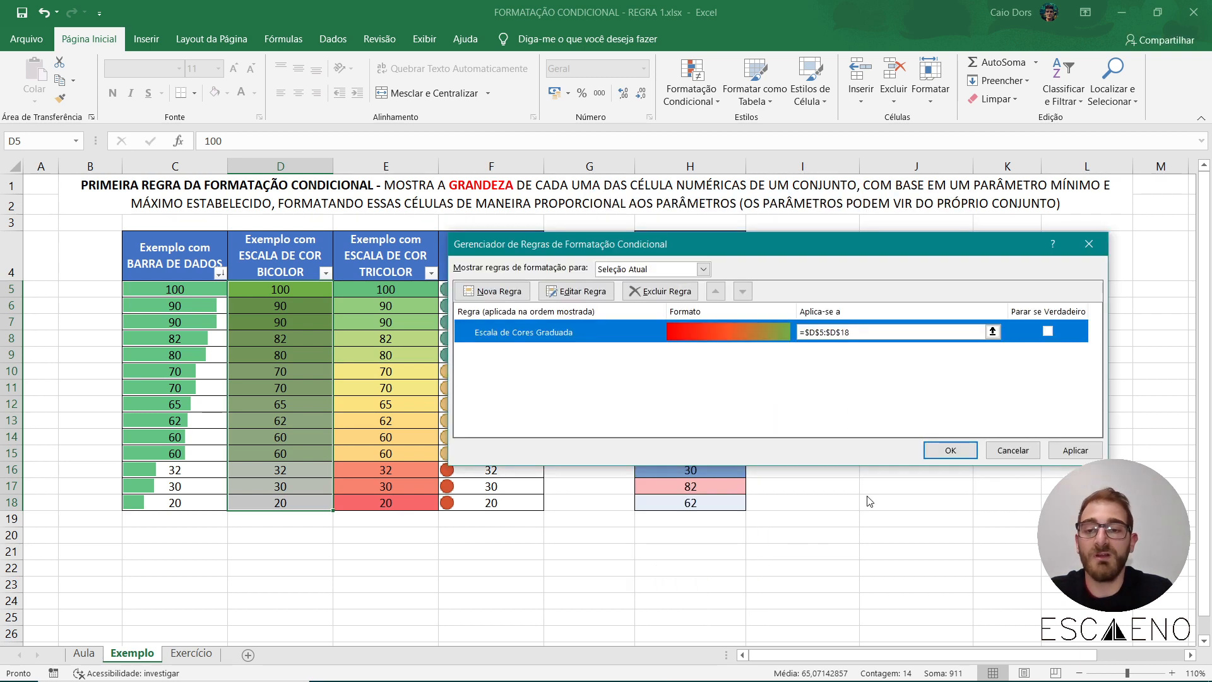
left_click(949, 447)
left_click(917, 469)
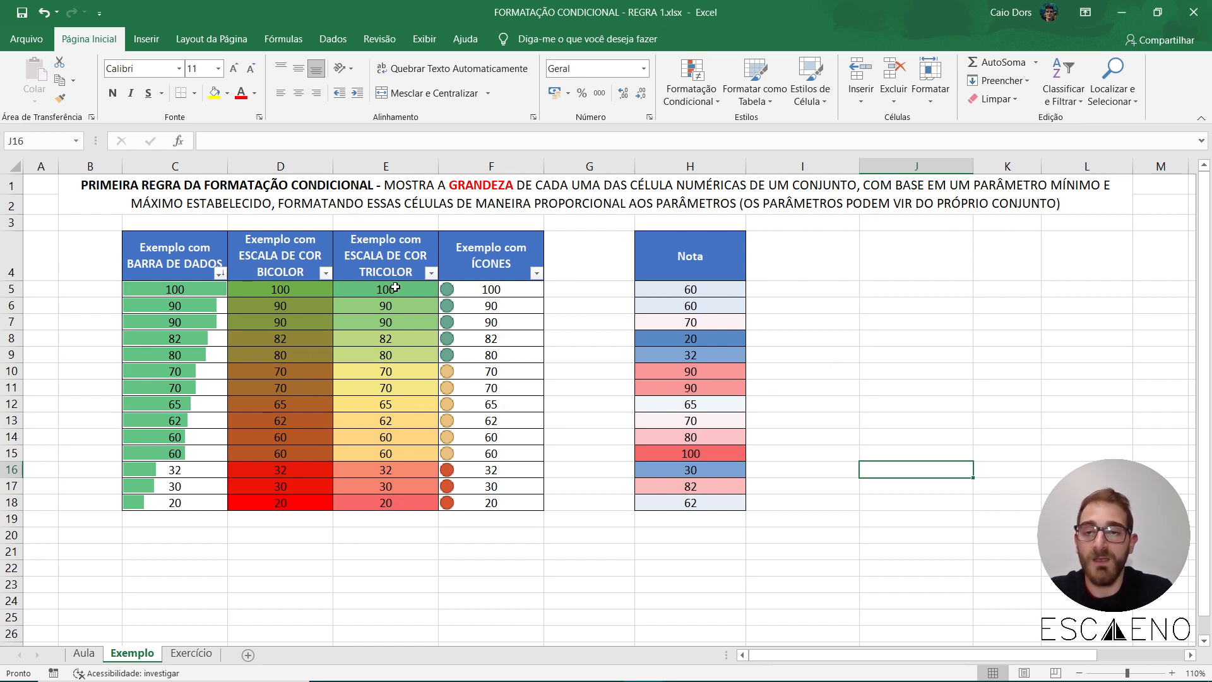
Examine the Escala Tricolor rule settings for cells E5:E18 and leave the rule without editing it.
left_click_drag(395, 288, 417, 492)
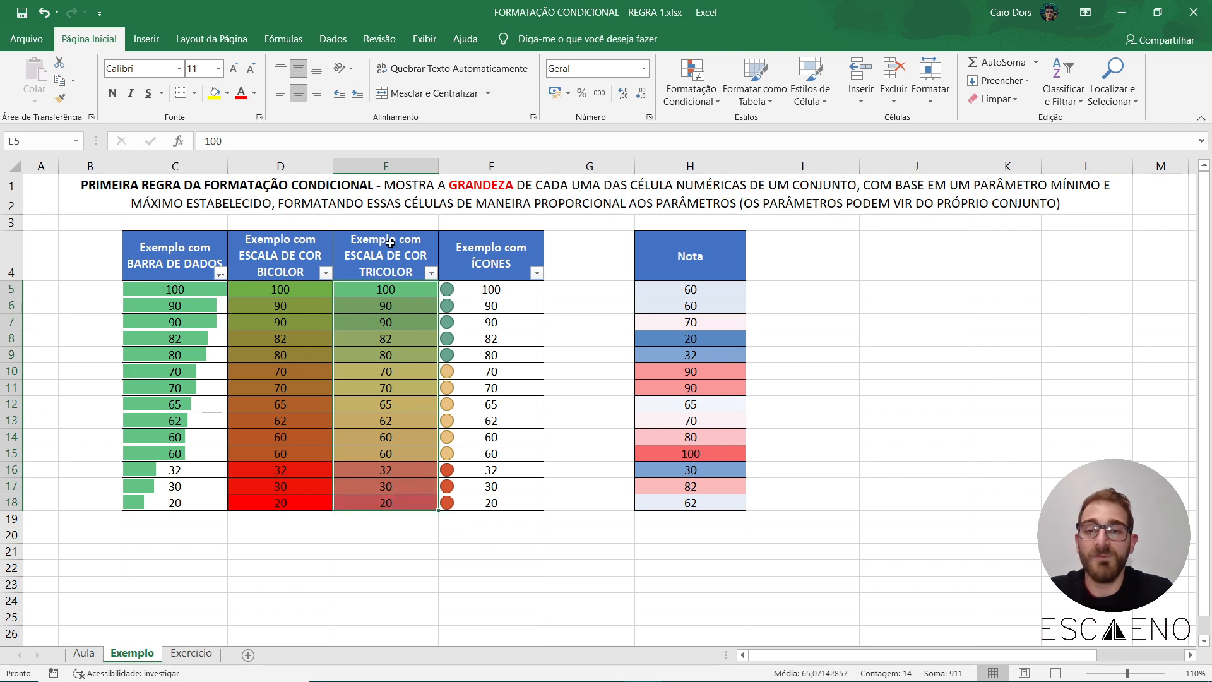
left_click(692, 79)
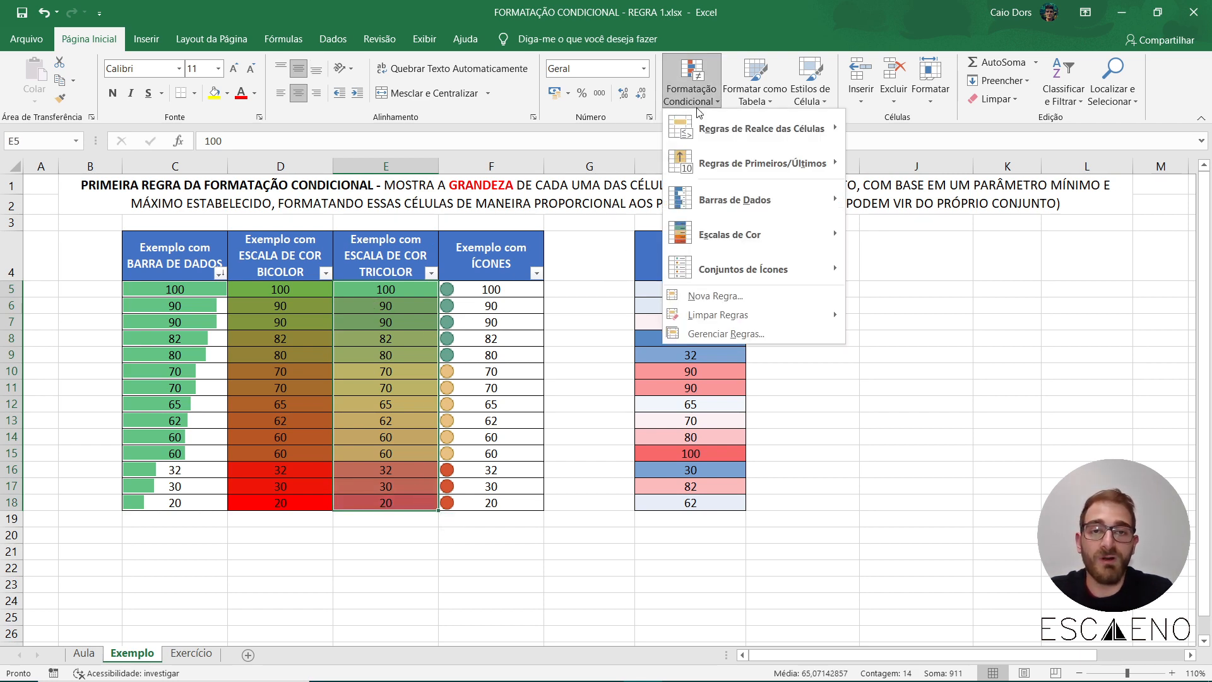
left_click(726, 333)
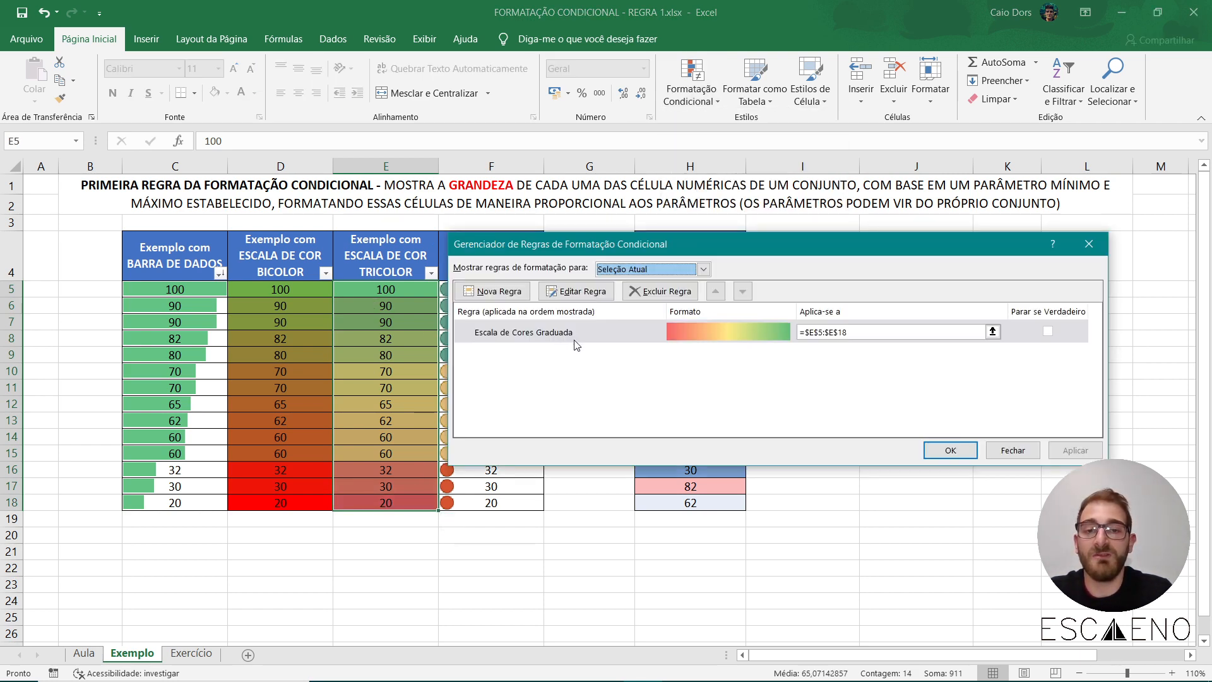
left_click(550, 333)
left_click(577, 291)
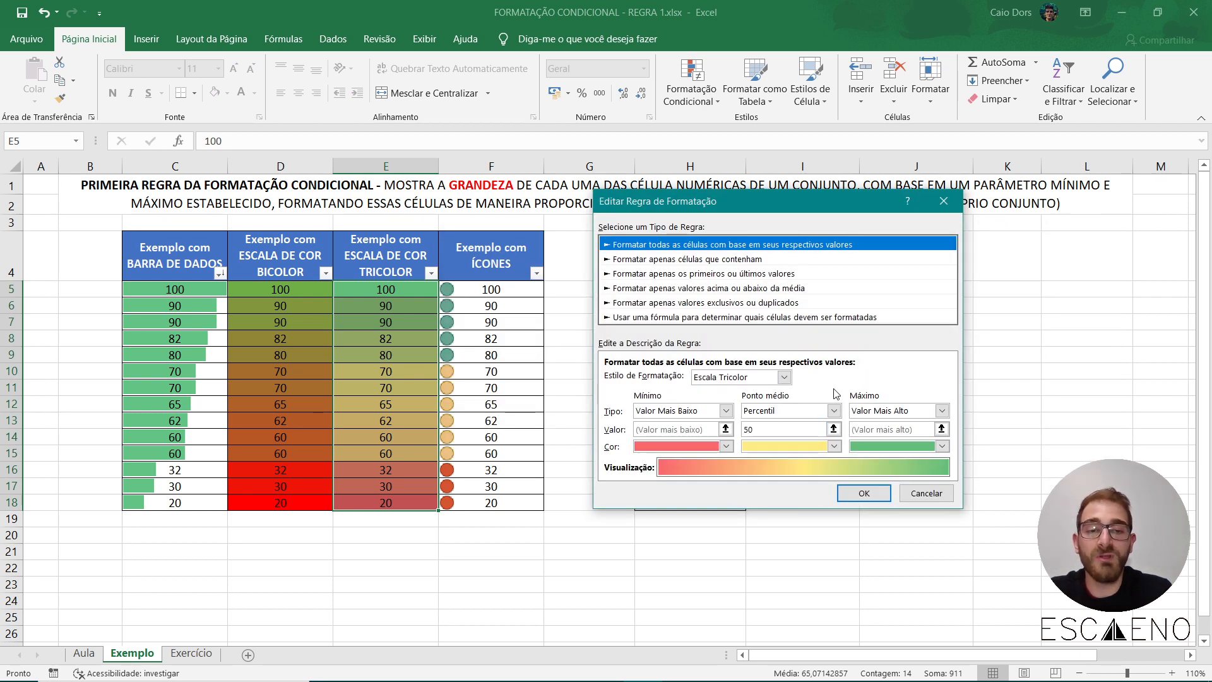
left_click(904, 498)
left_click(1019, 447)
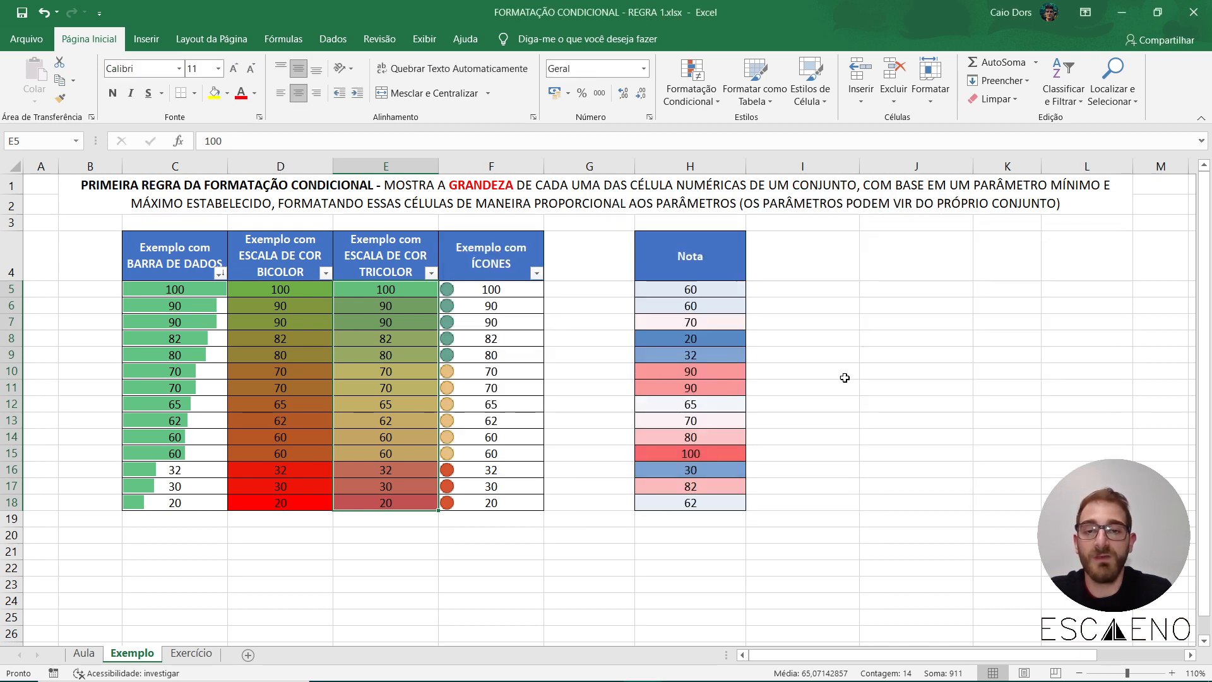
Open the Conjuntos de Ícones rule for cells F5:F18 and browse its icon styles, choosing 3 Semáforos (Não Coroados).
left_click_drag(506, 289, 519, 499)
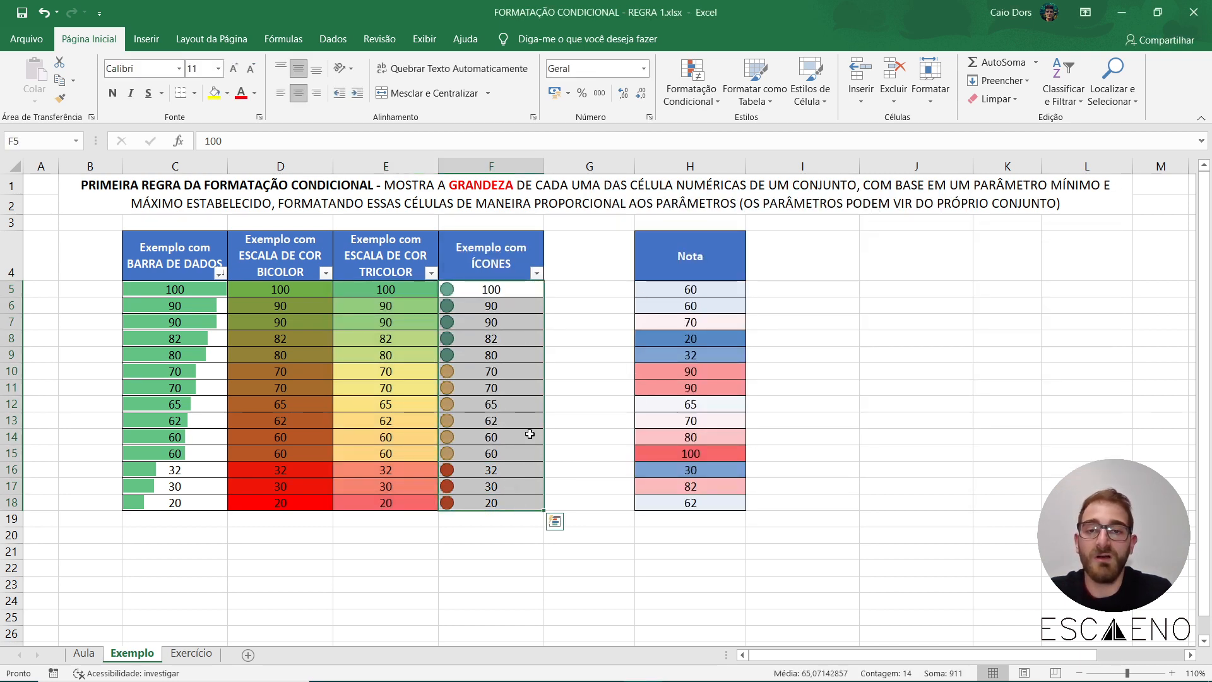
left_click(709, 103)
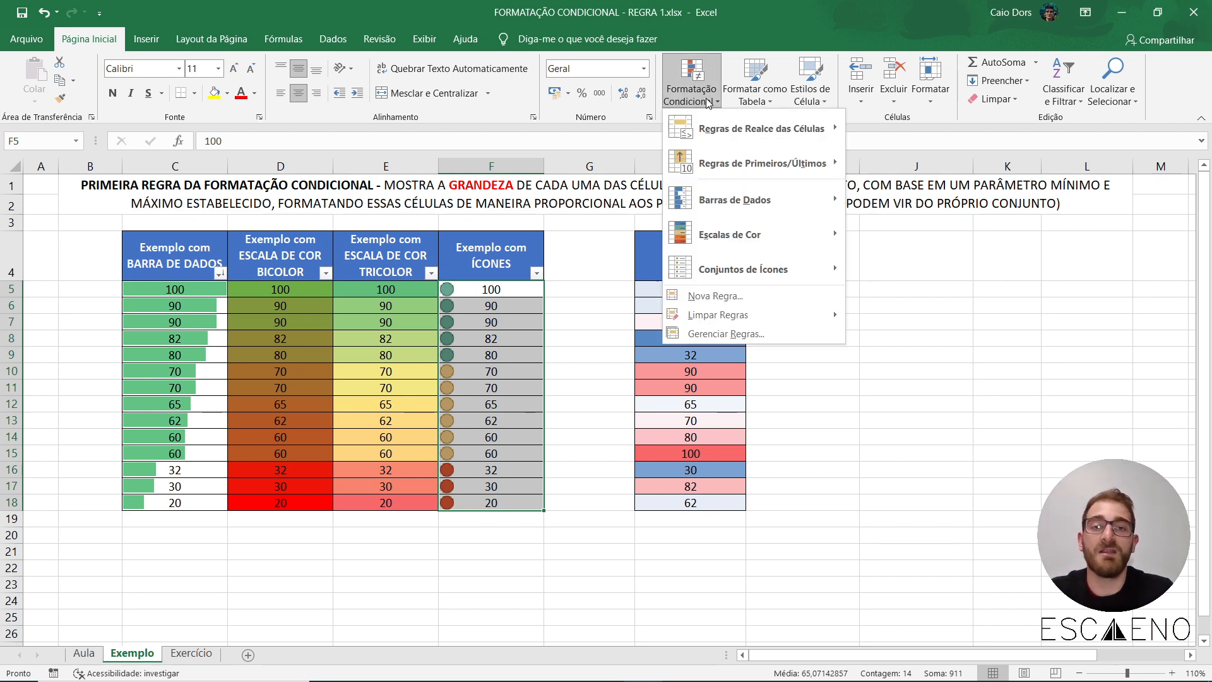
left_click(724, 335)
left_click(577, 288)
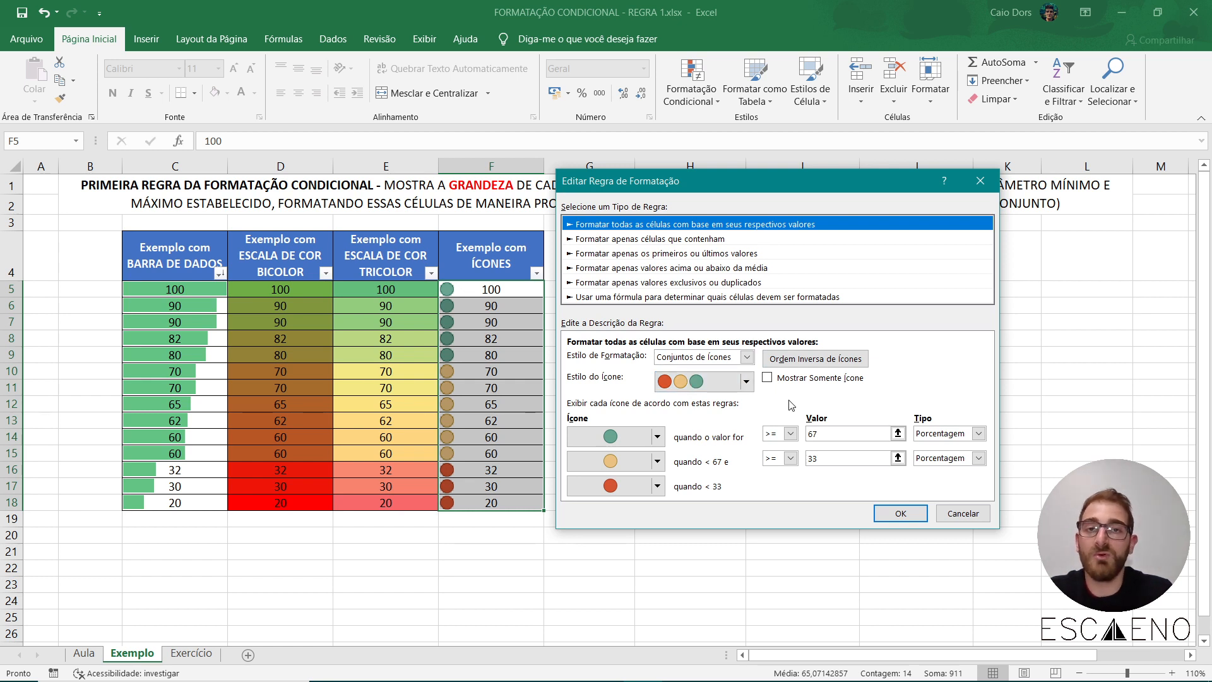
left_click(746, 381)
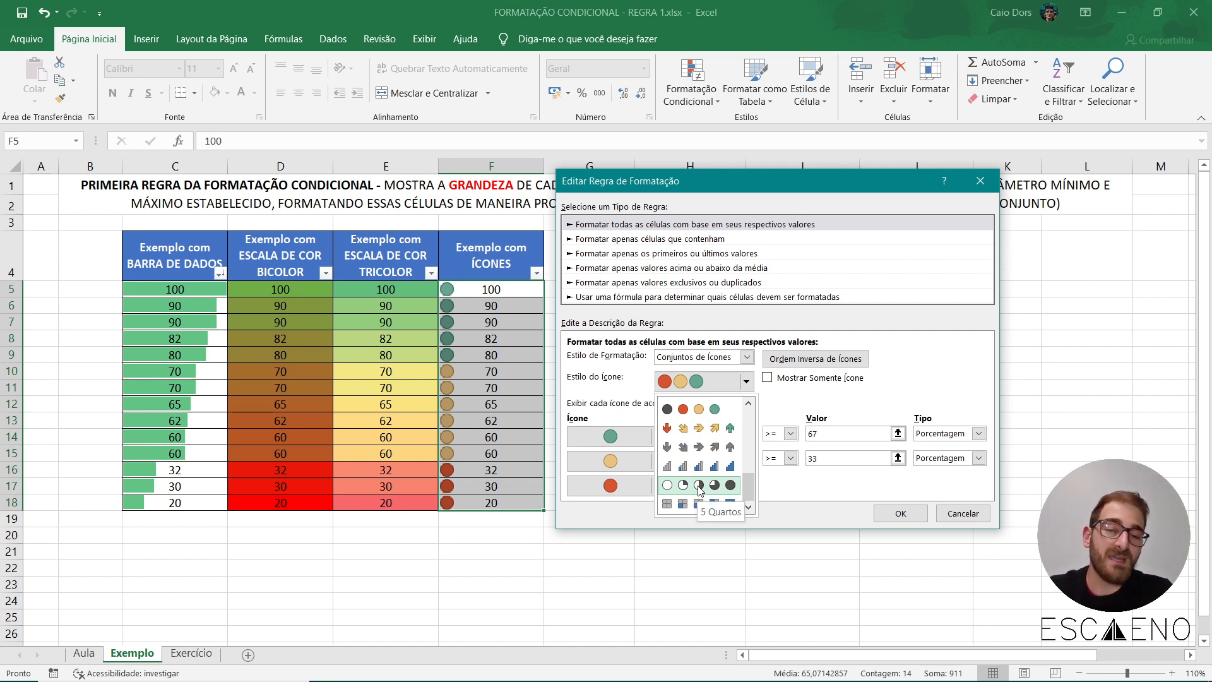
scroll(699, 489, "up", 5)
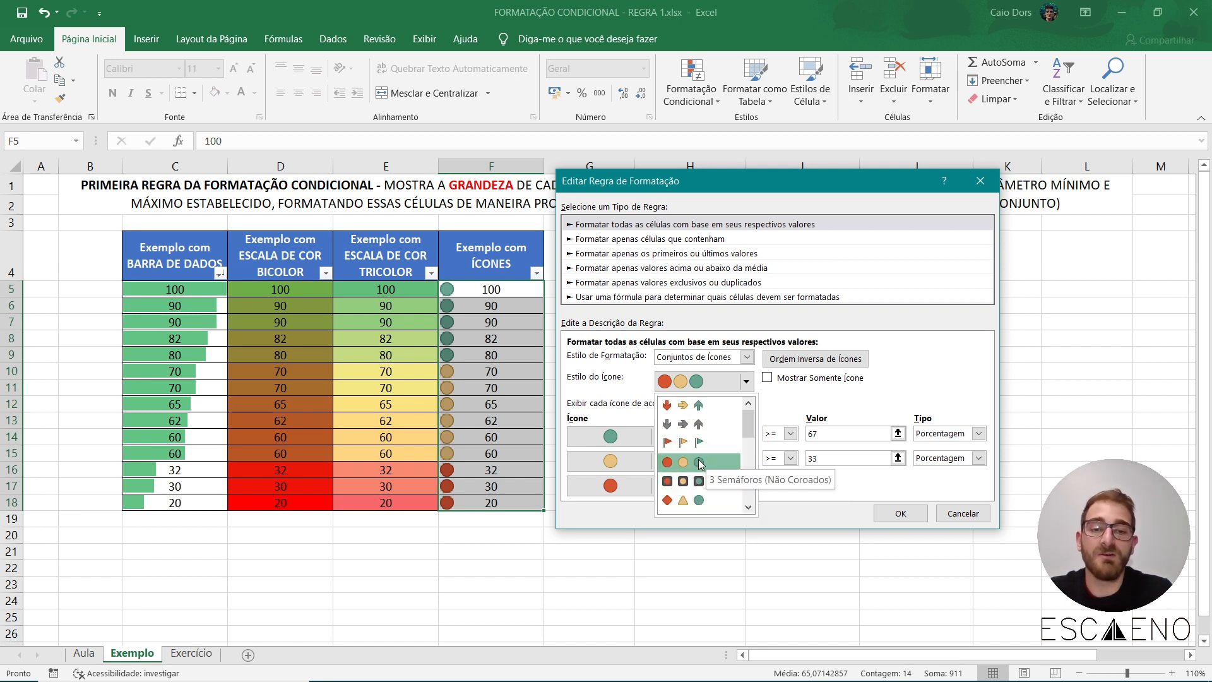
left_click(700, 463)
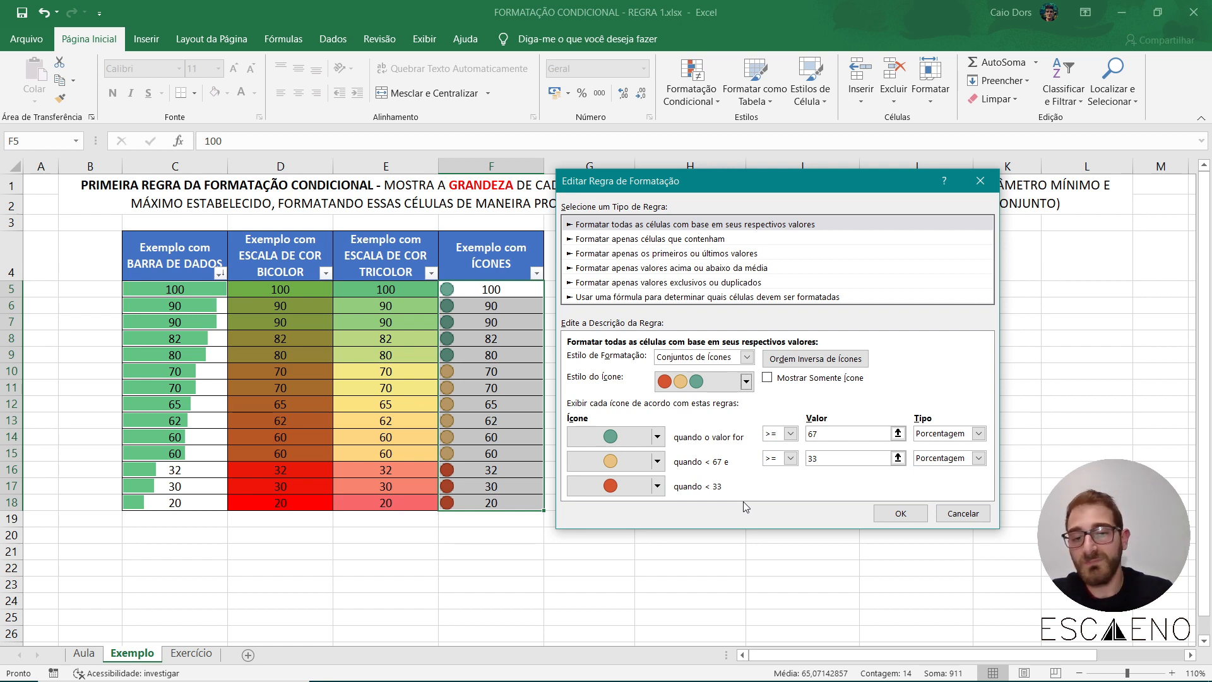
Examine the individual icon choices for the highest-value threshold, cancel the icon set rule's editing, and deselect the column.
left_click(657, 437)
left_click(615, 412)
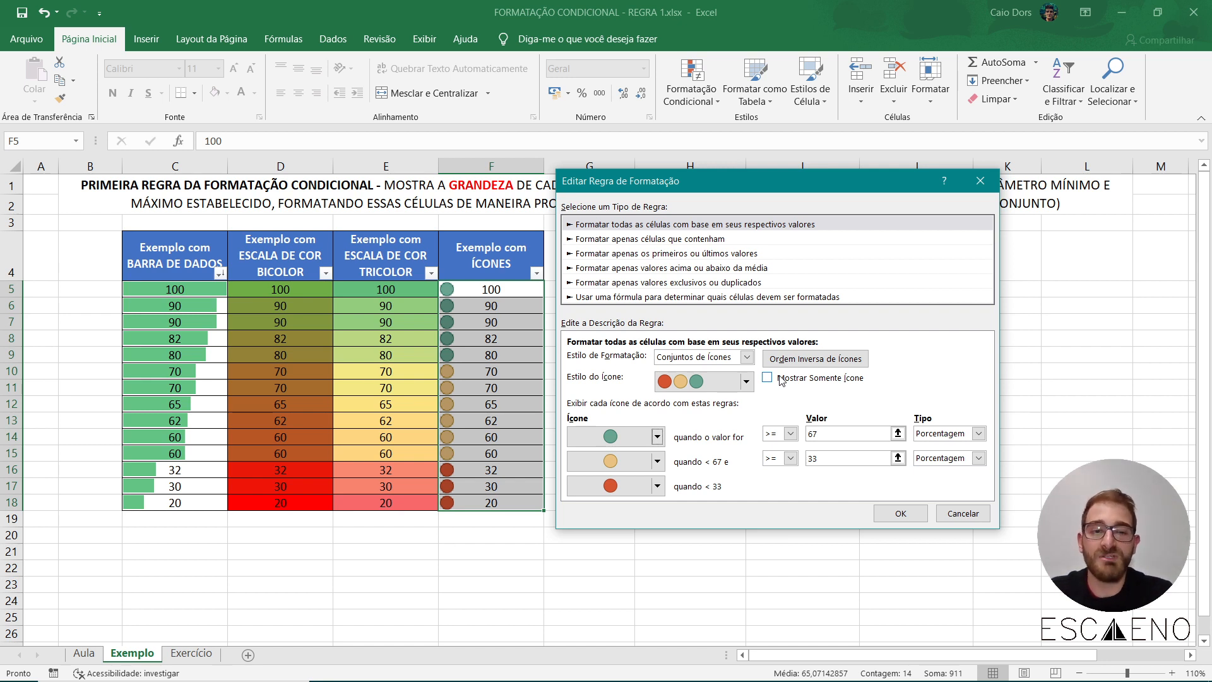
left_click(961, 515)
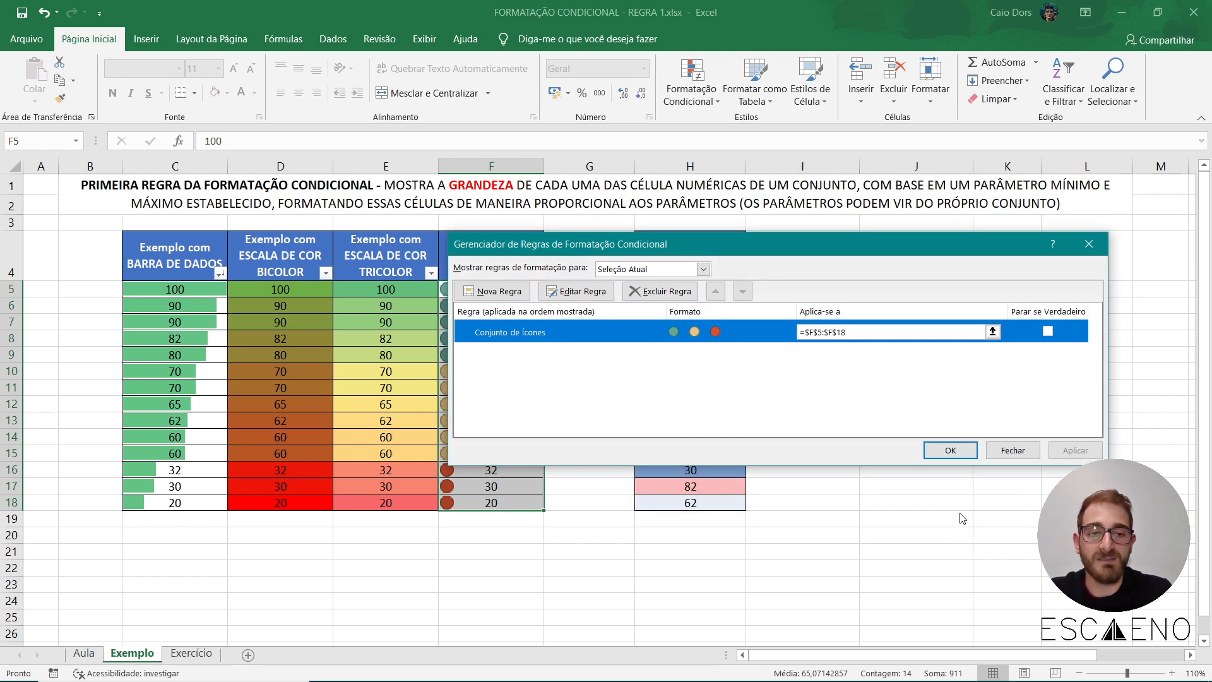
key("Escape")
left_click(899, 551)
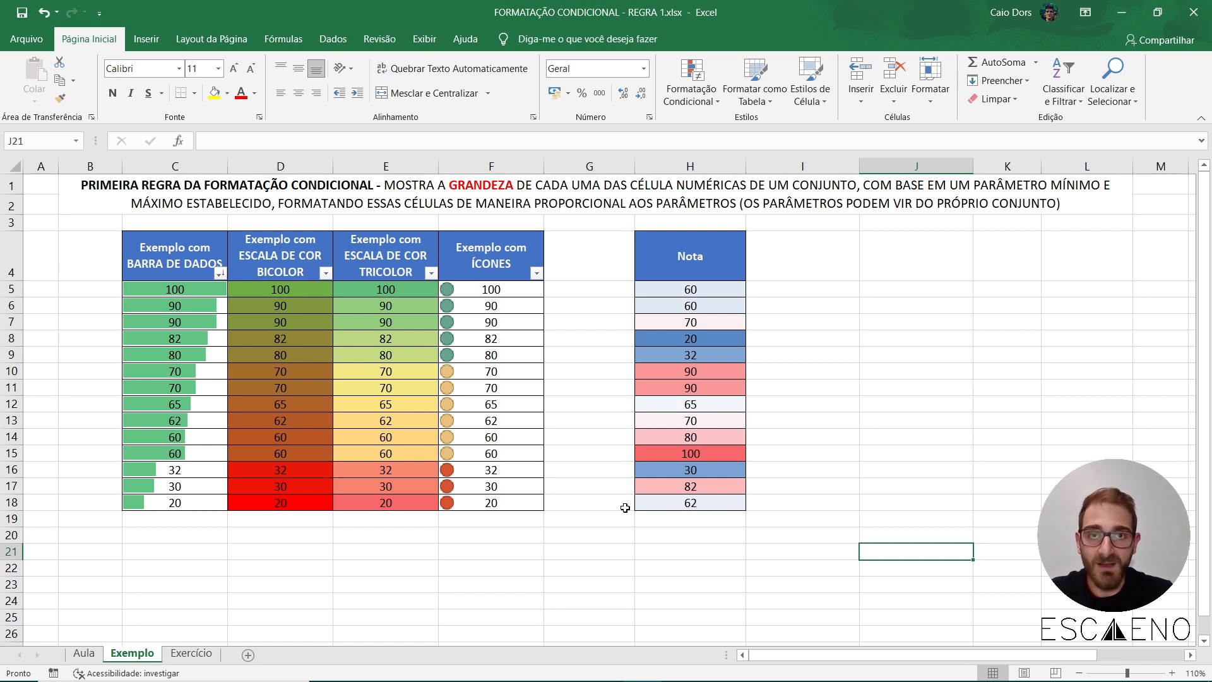
left_click(800, 360)
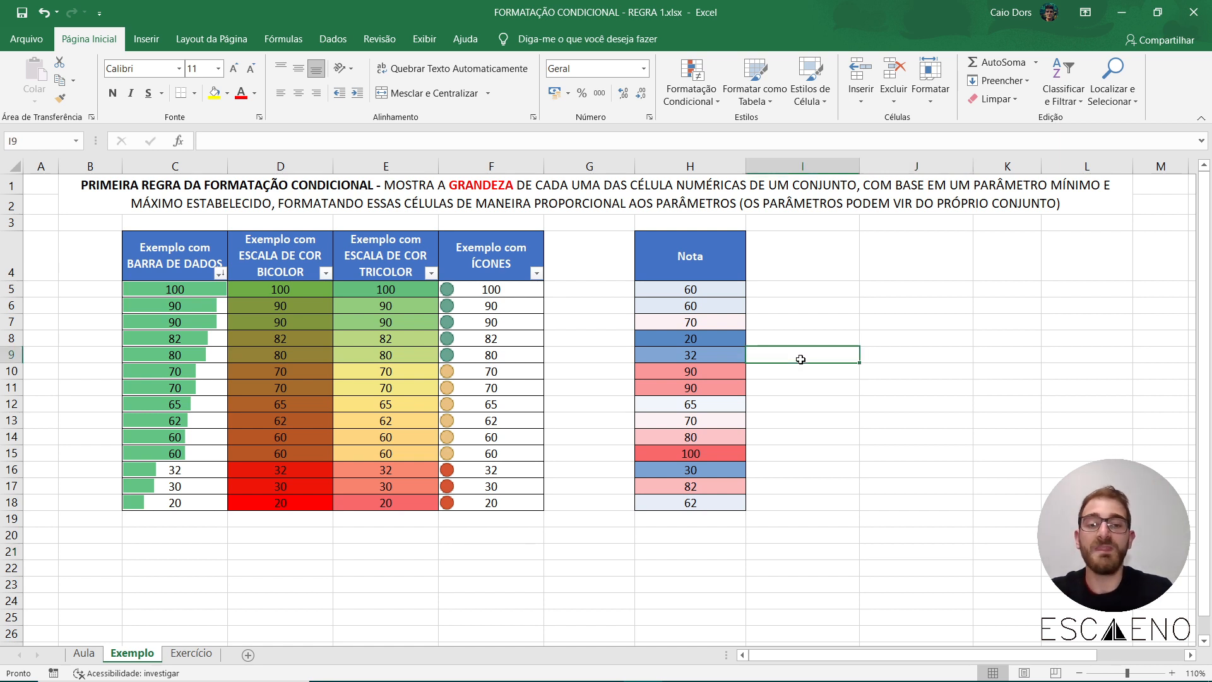